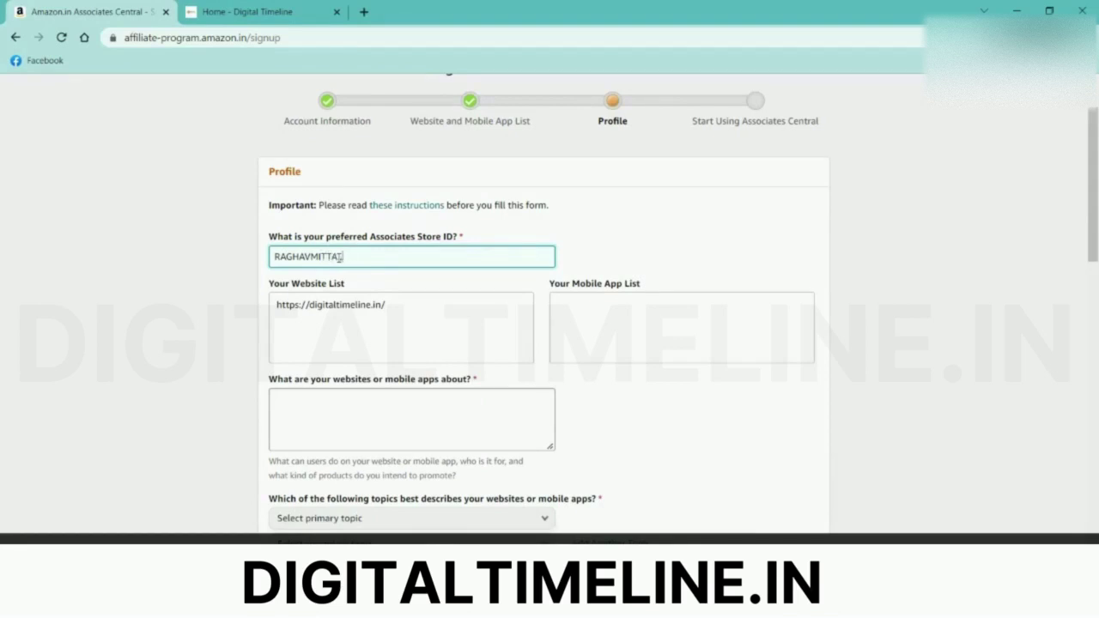
Set the primary topic describing the website to Apparel/Jewelry/Shoes
scroll(340, 259, "down", 3)
left_click(338, 270)
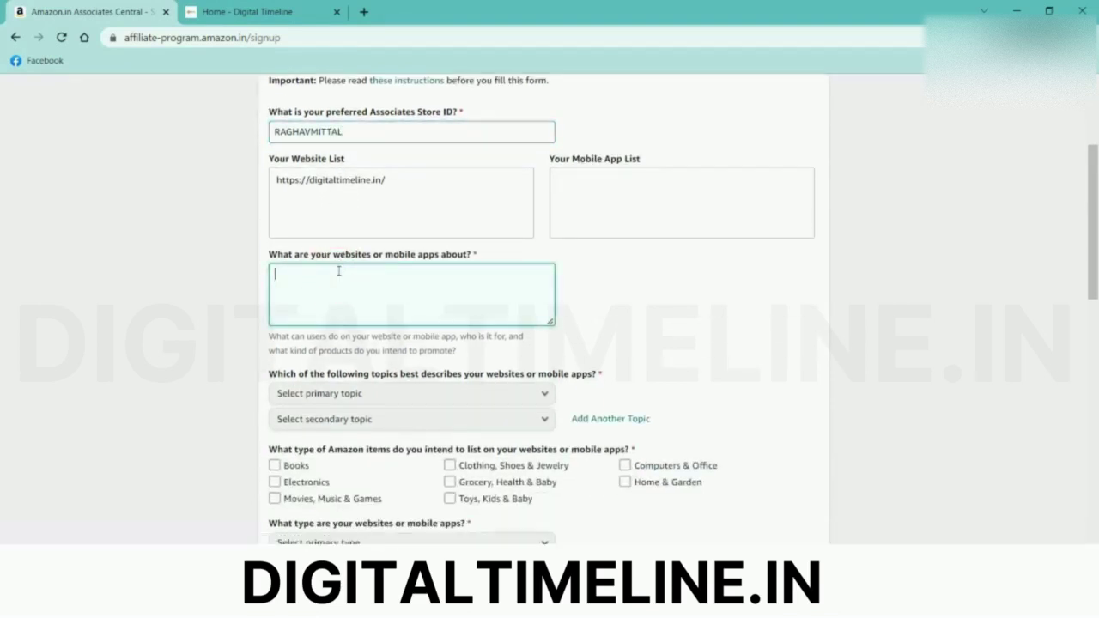
scroll(339, 273, "down", 3)
left_click(340, 271)
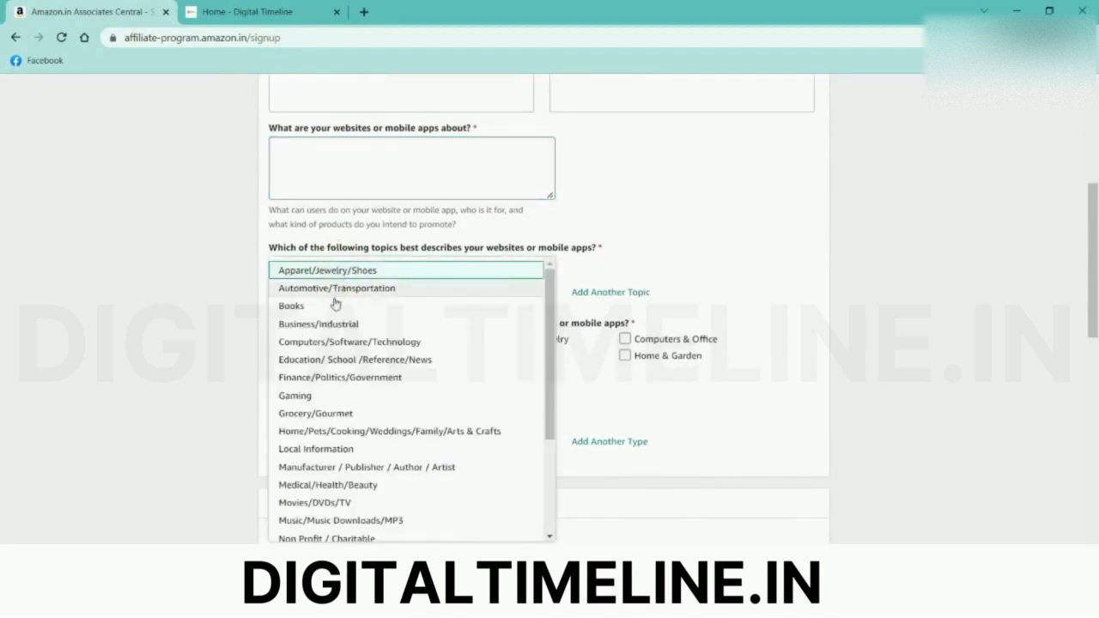
left_click(367, 271)
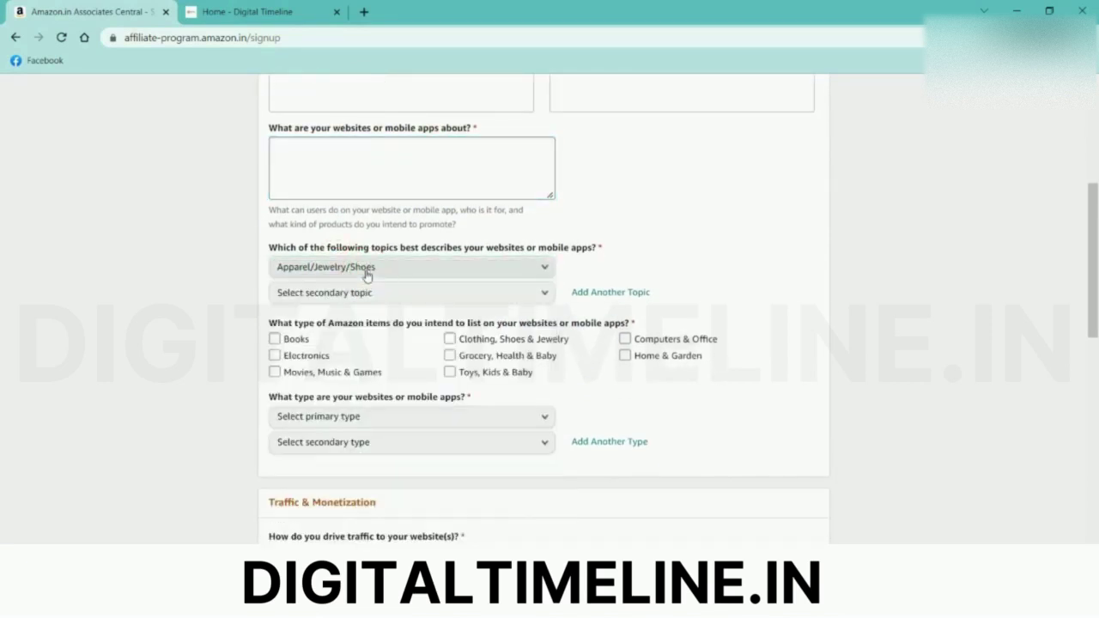
Set the secondary topic describing the website to Retail/General Merchandise
left_click(363, 295)
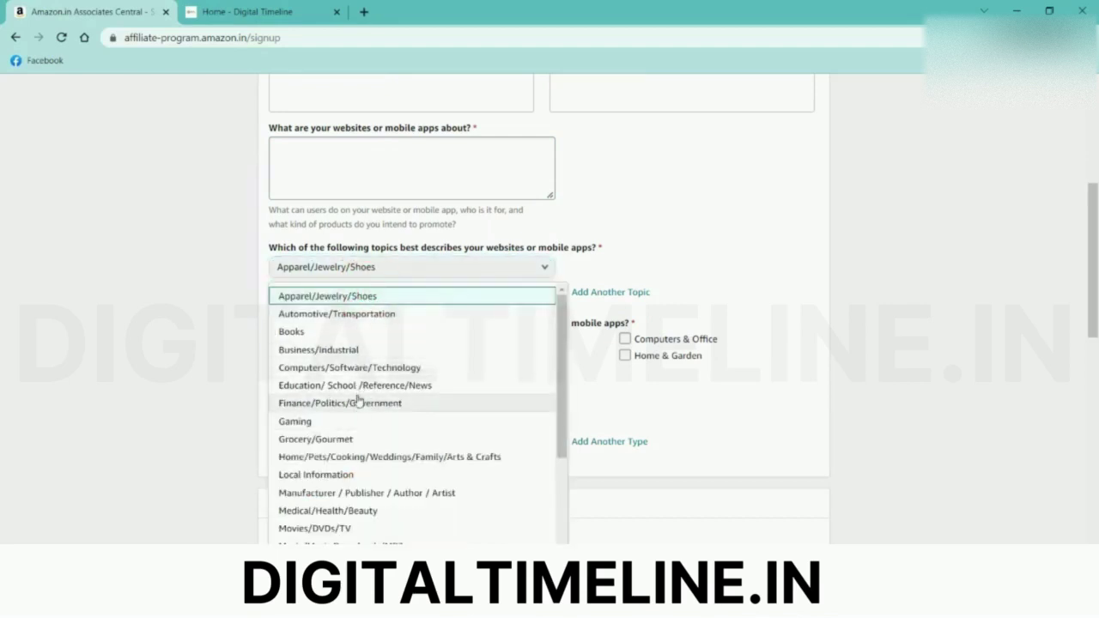
scroll(382, 373, "down", 1)
scroll(384, 375, "down", 3)
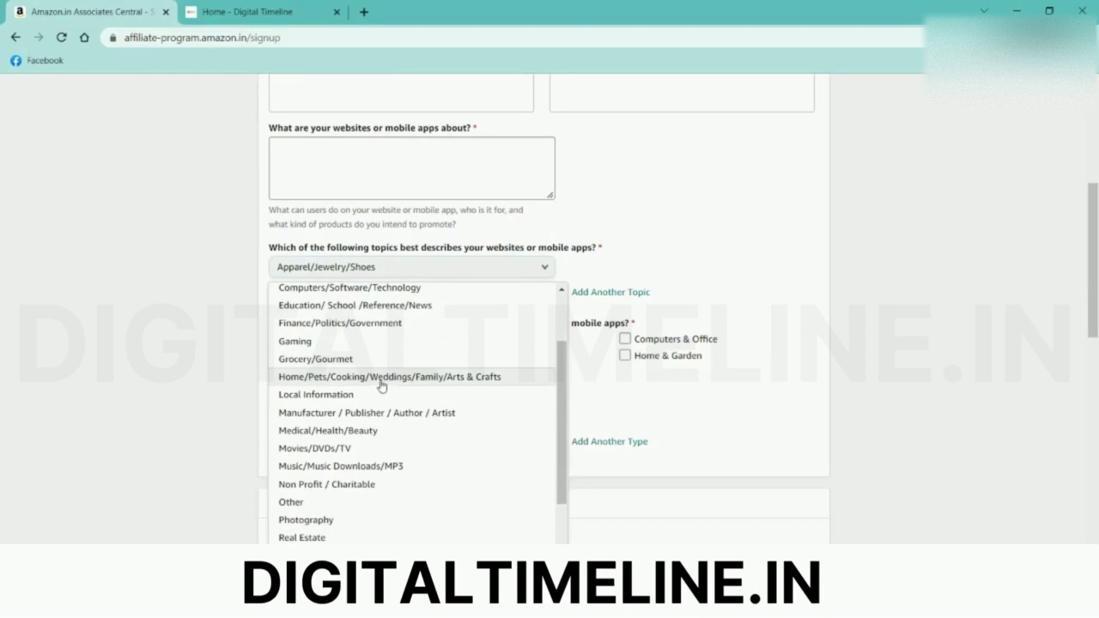
scroll(380, 382, "down", 4)
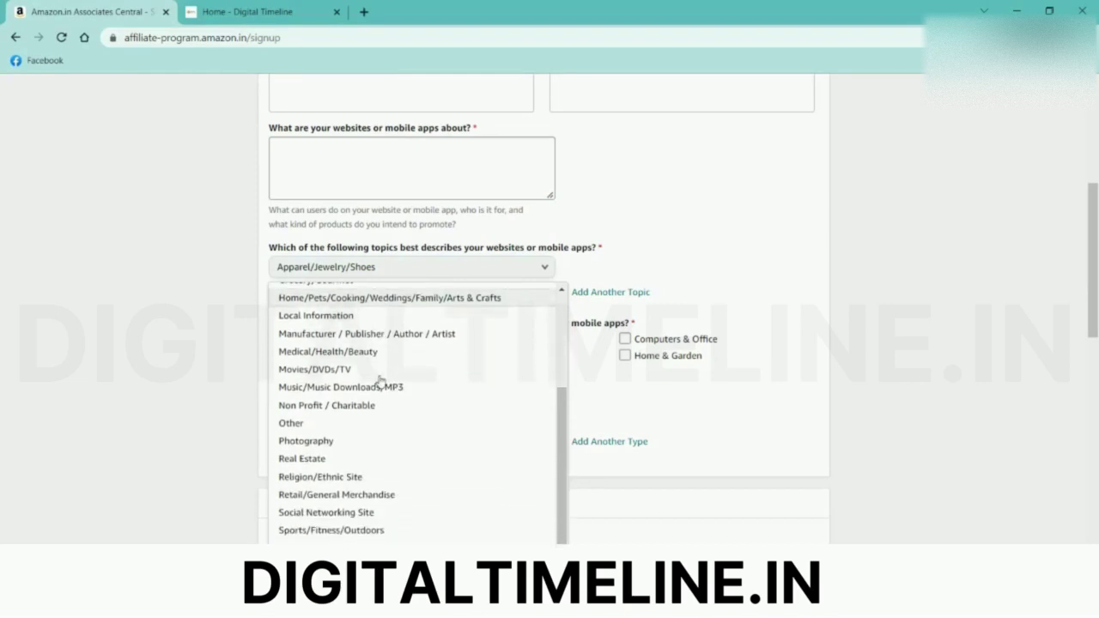
scroll(381, 382, "up", 1)
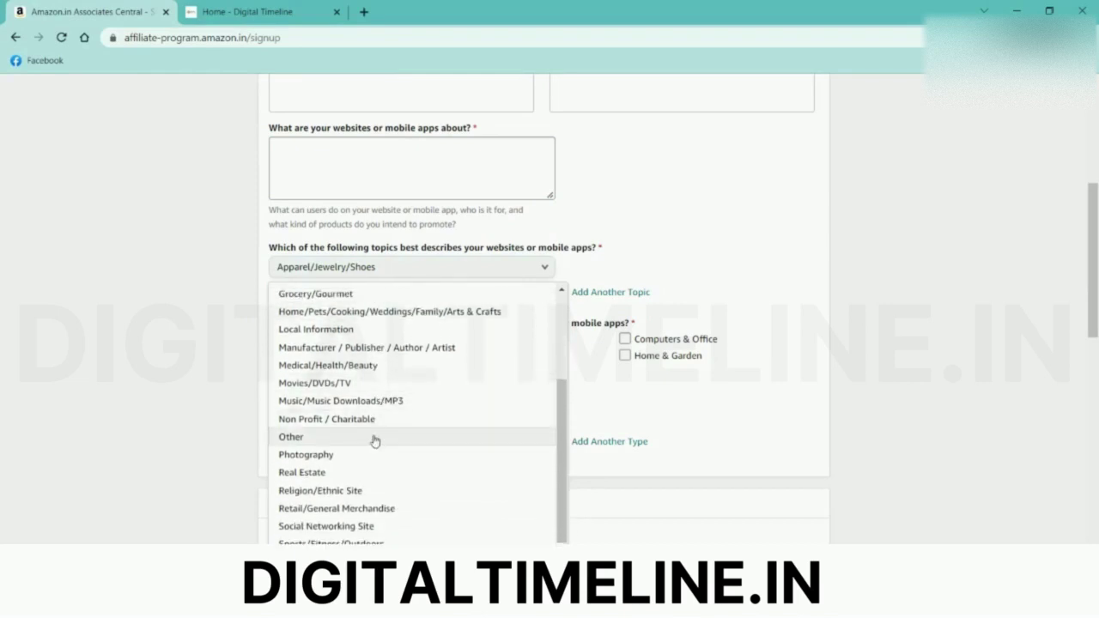
scroll(372, 453, "up", 2)
scroll(372, 453, "down", 2)
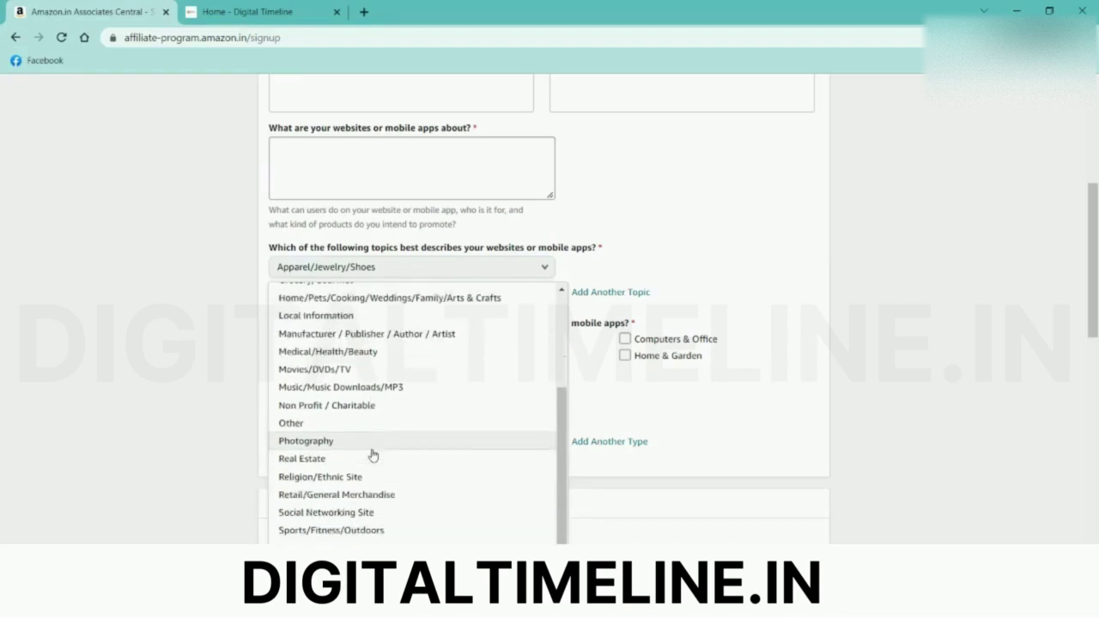
left_click(363, 498)
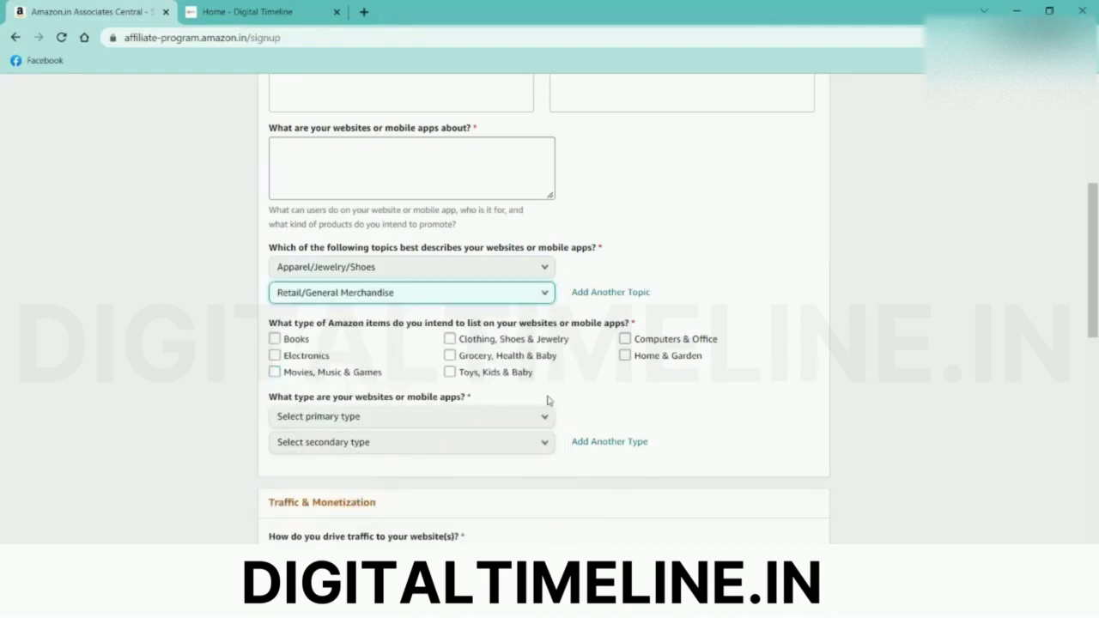
Mark every type of Amazon item except Toys, Kids & Baby as intended for listing on the website
left_click(274, 338)
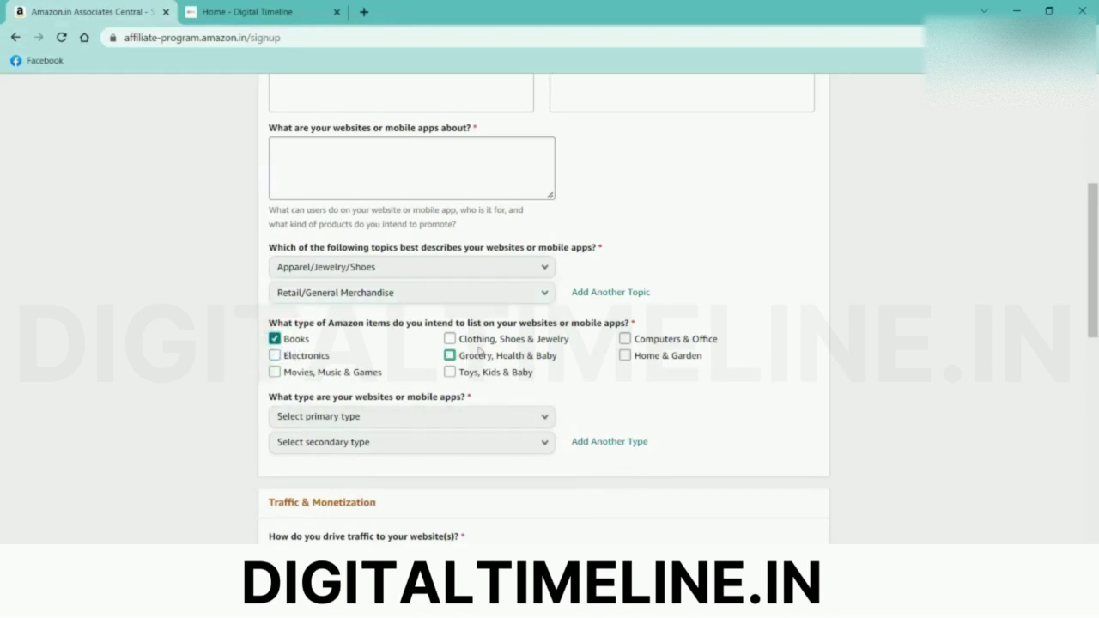
left_click(449, 338)
left_click(449, 355)
left_click(624, 338)
left_click(624, 355)
left_click(448, 373)
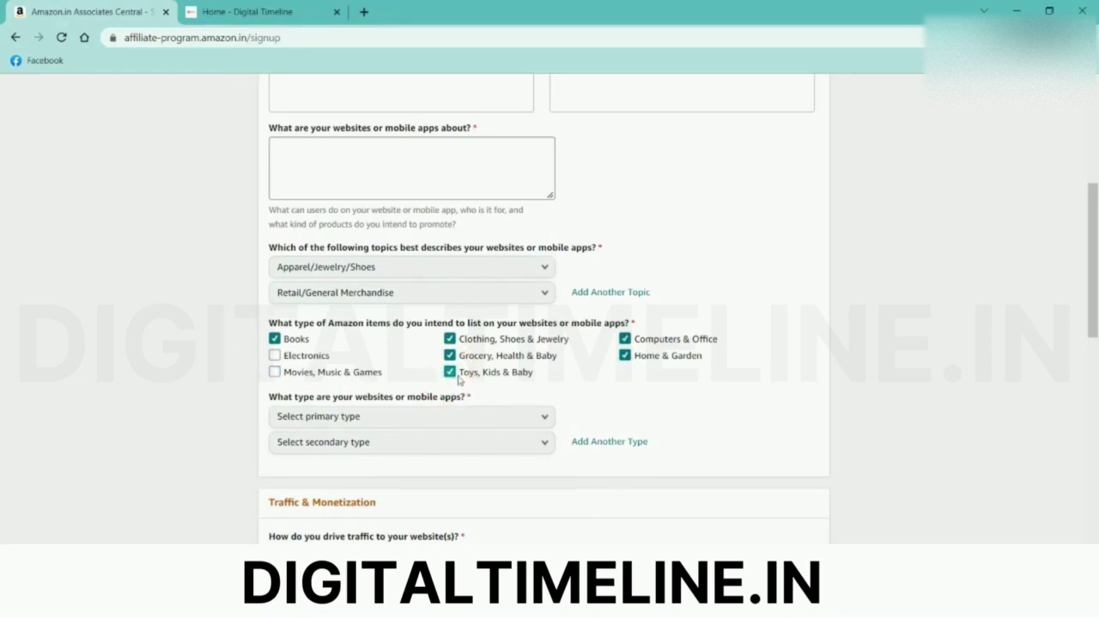
left_click(449, 372)
left_click(274, 372)
left_click(274, 356)
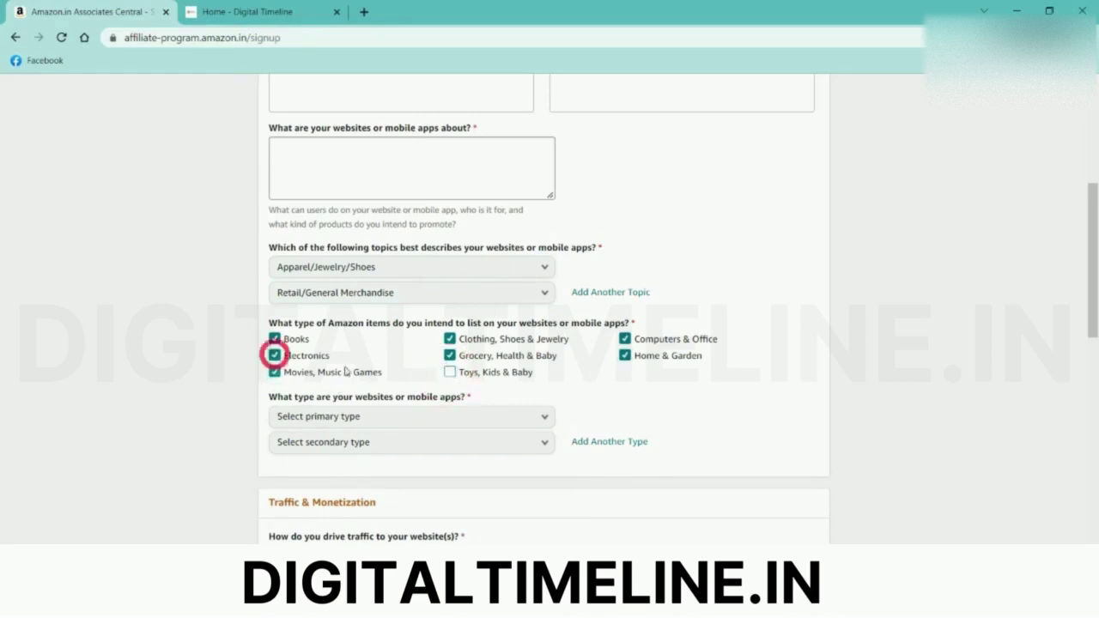
Mark Paid Search, SEO and Blogs as the ways of driving traffic to the website
scroll(365, 344, "down", 5)
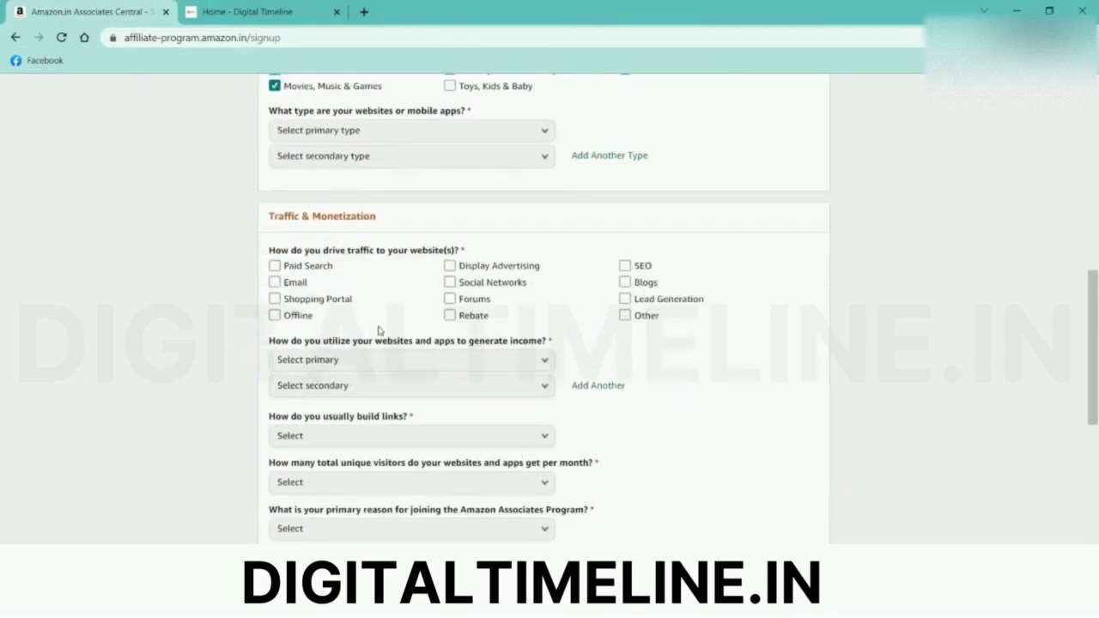
left_click(273, 267)
left_click(624, 266)
left_click(624, 281)
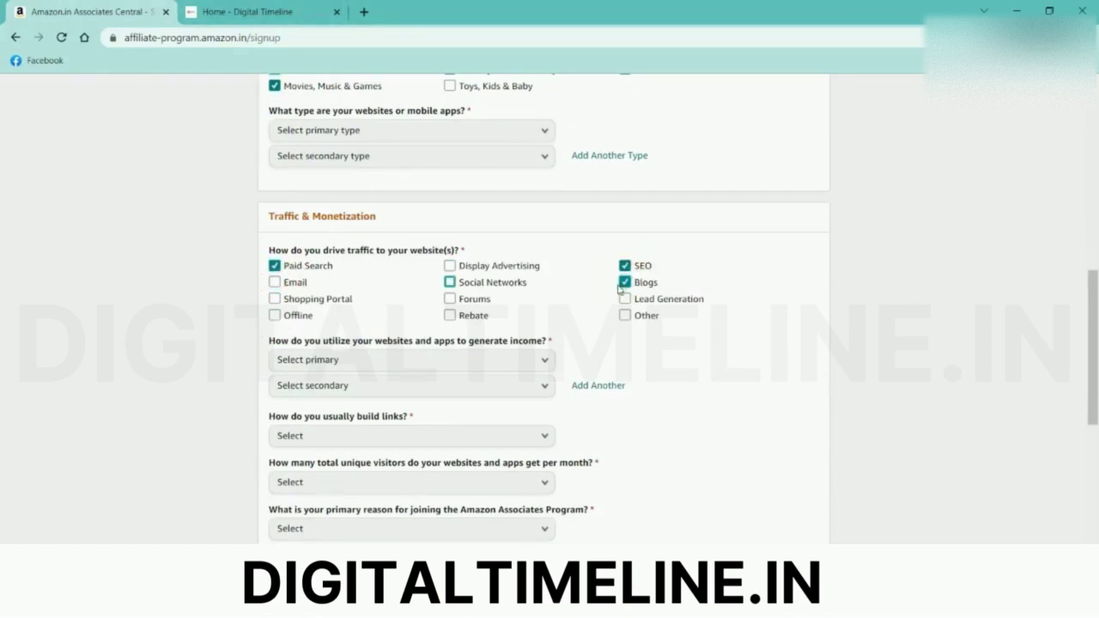
Set both the primary and secondary income methods to 3rd Party Affiliate Networks
scroll(532, 344, "down", 3)
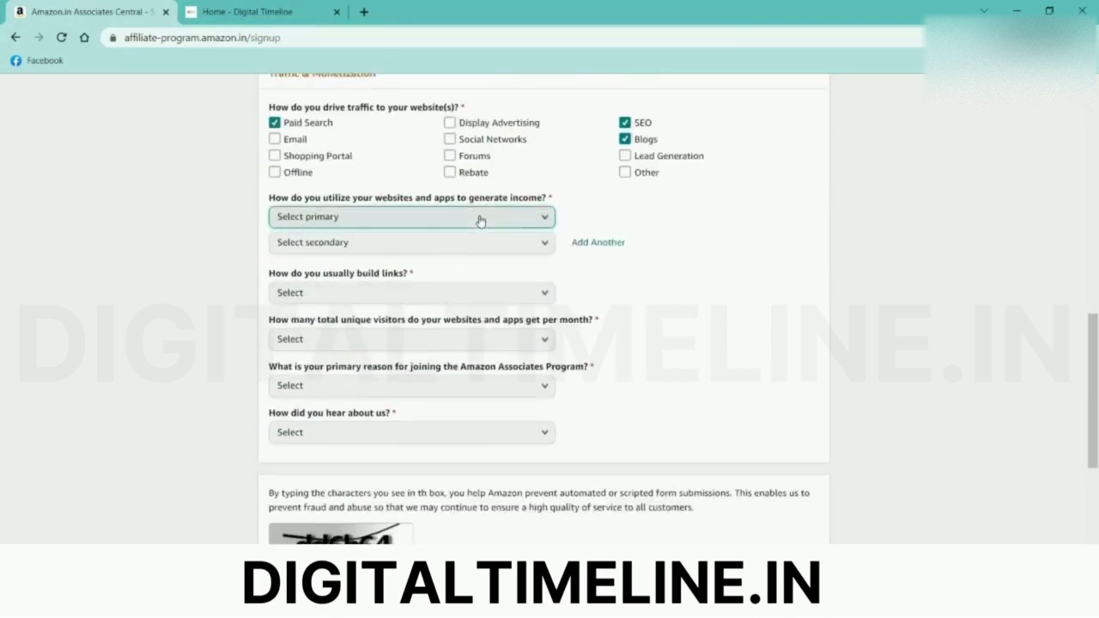
left_click(474, 219)
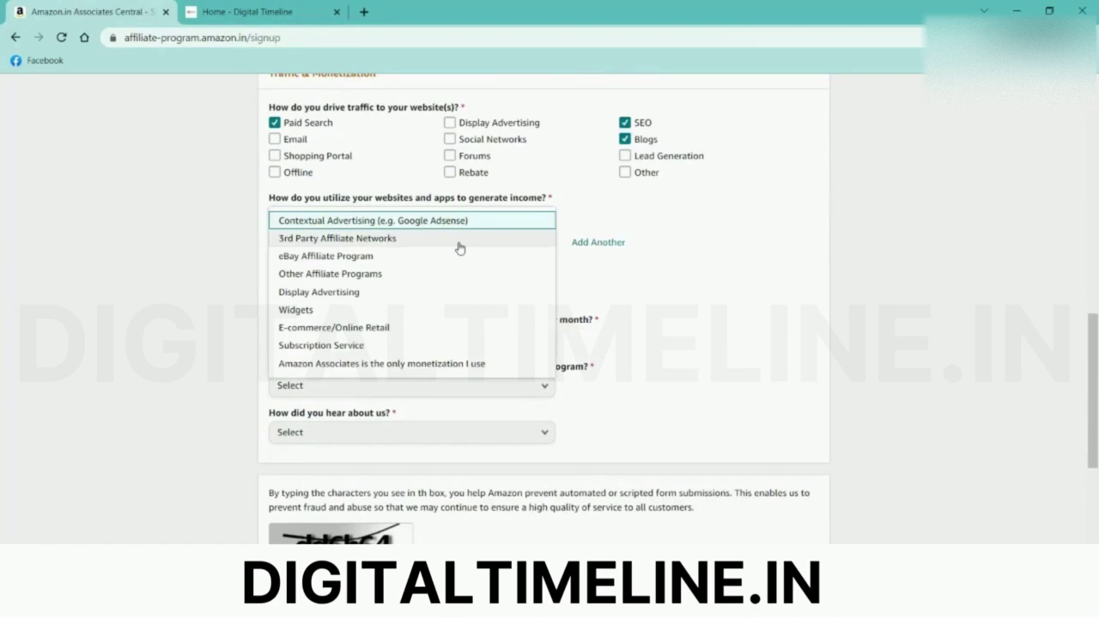
left_click(459, 248)
left_click(456, 243)
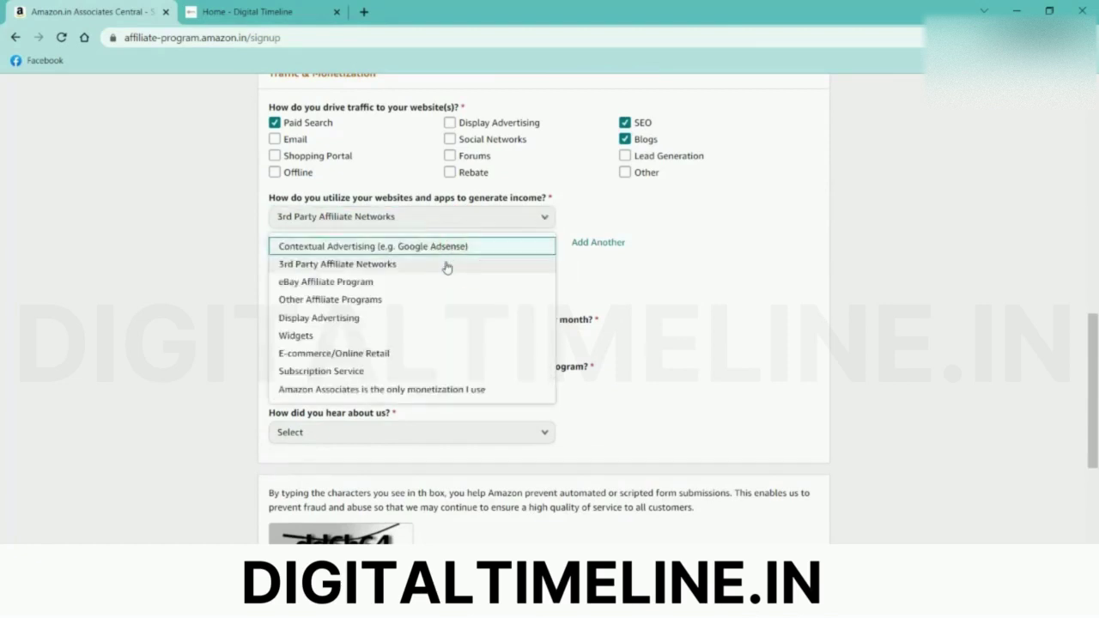
left_click(446, 267)
Set the link-building method to Content Management System and the monthly unique visitors to From 501 to 5,000
left_click(429, 294)
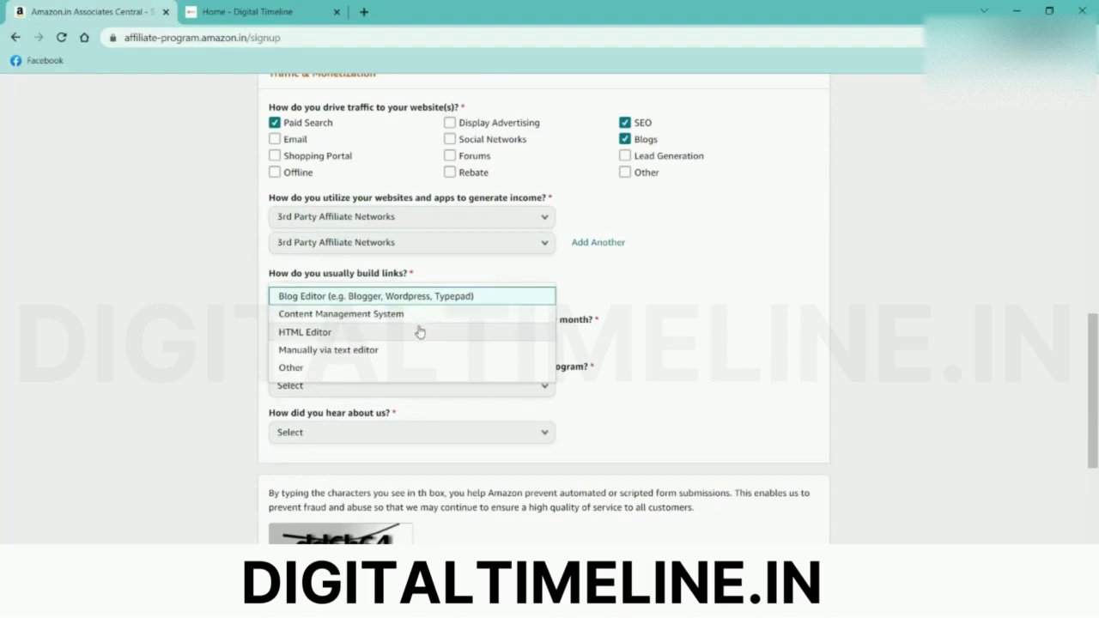
left_click(421, 314)
left_click(426, 338)
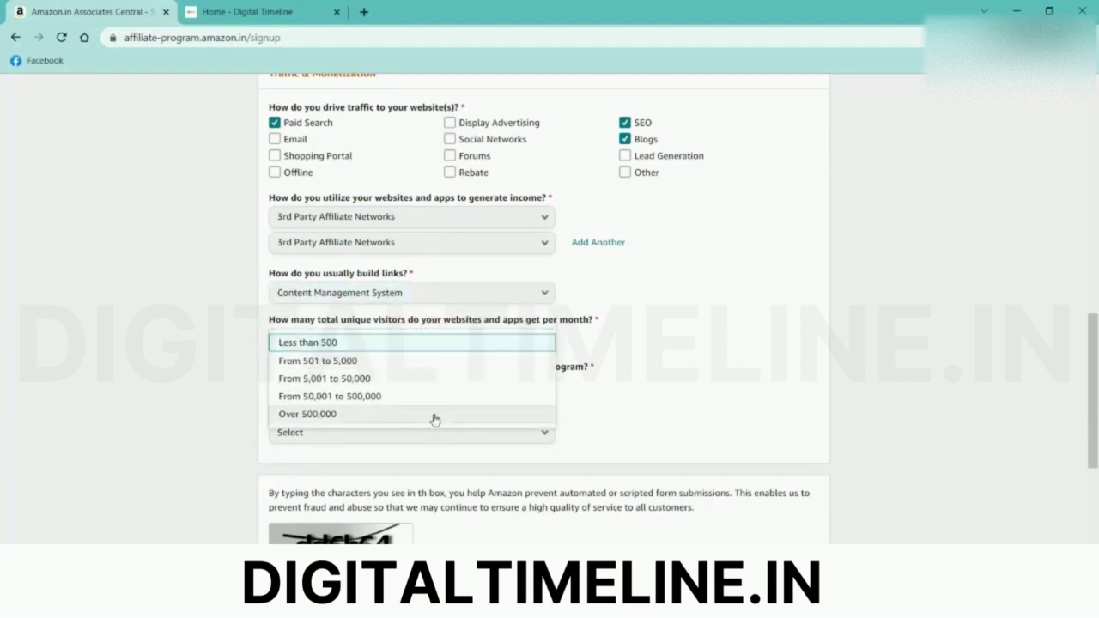
left_click(387, 361)
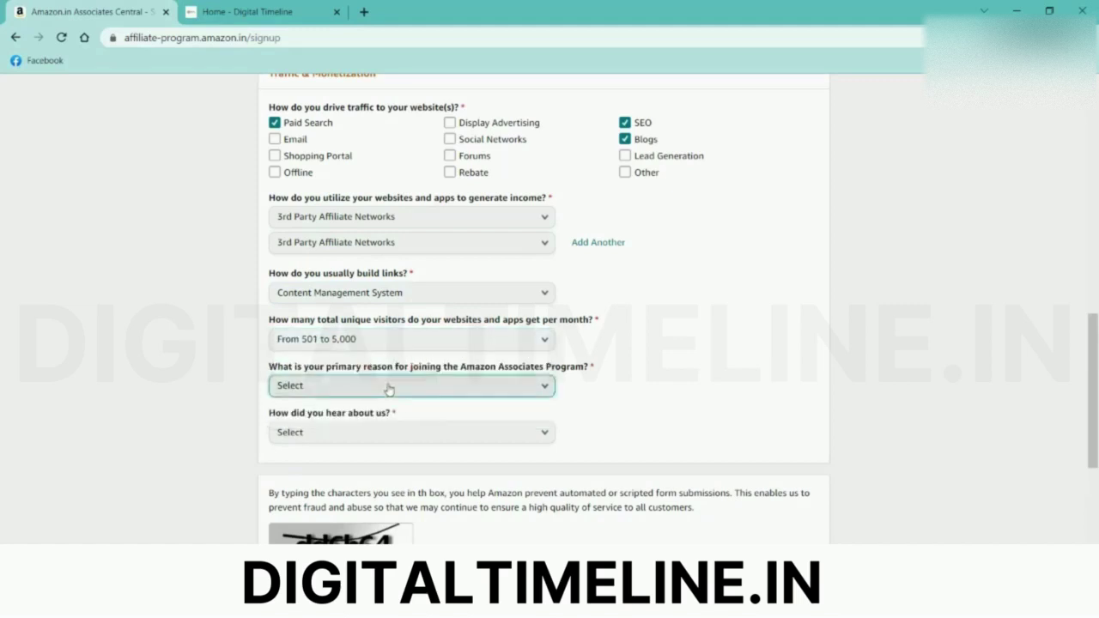
Give "To monetize my site" as the reason for joining and "From the Amazon.in Site" as how the program was heard of
left_click(387, 387)
left_click(387, 406)
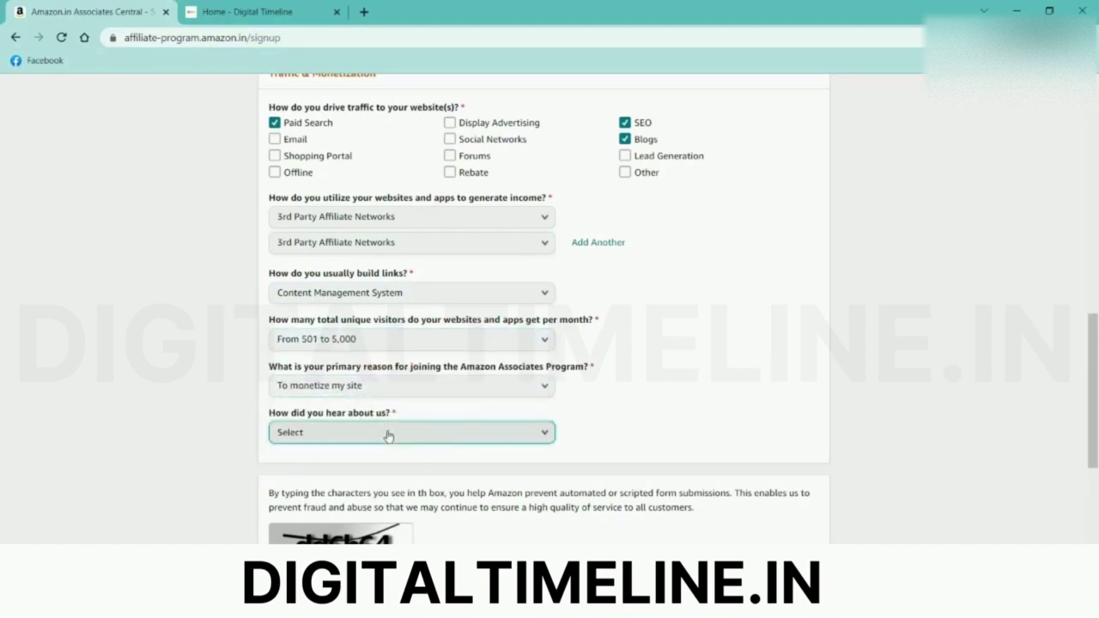
left_click(455, 435)
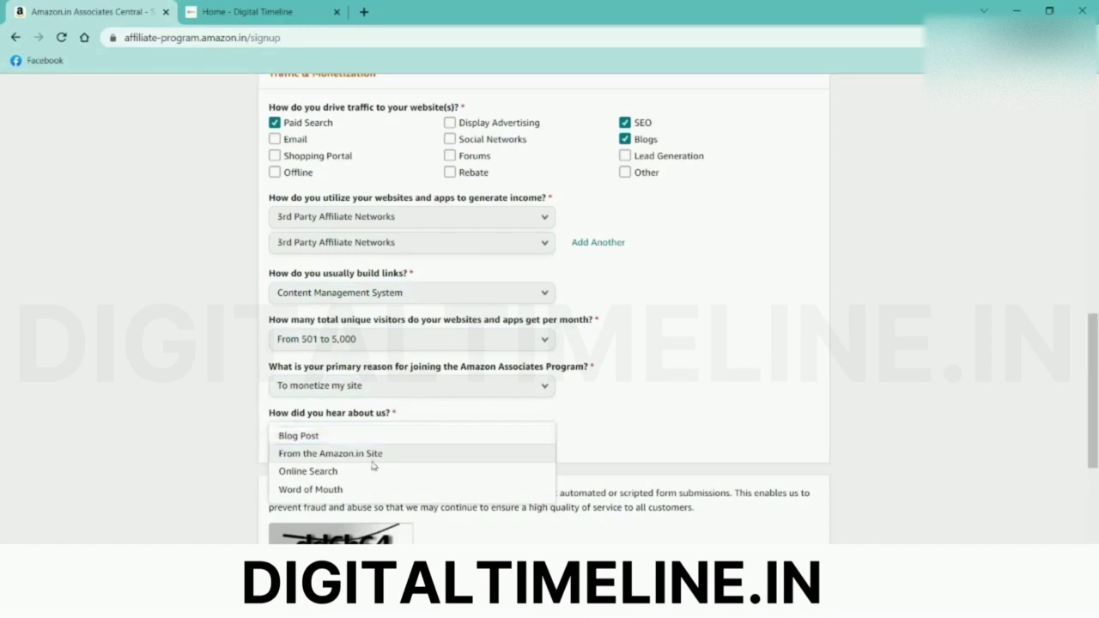
left_click(372, 459)
Enter the captcha characters from the image and agree to the Associates Program Operating Agreement
scroll(362, 431, "down", 4)
left_click(311, 310)
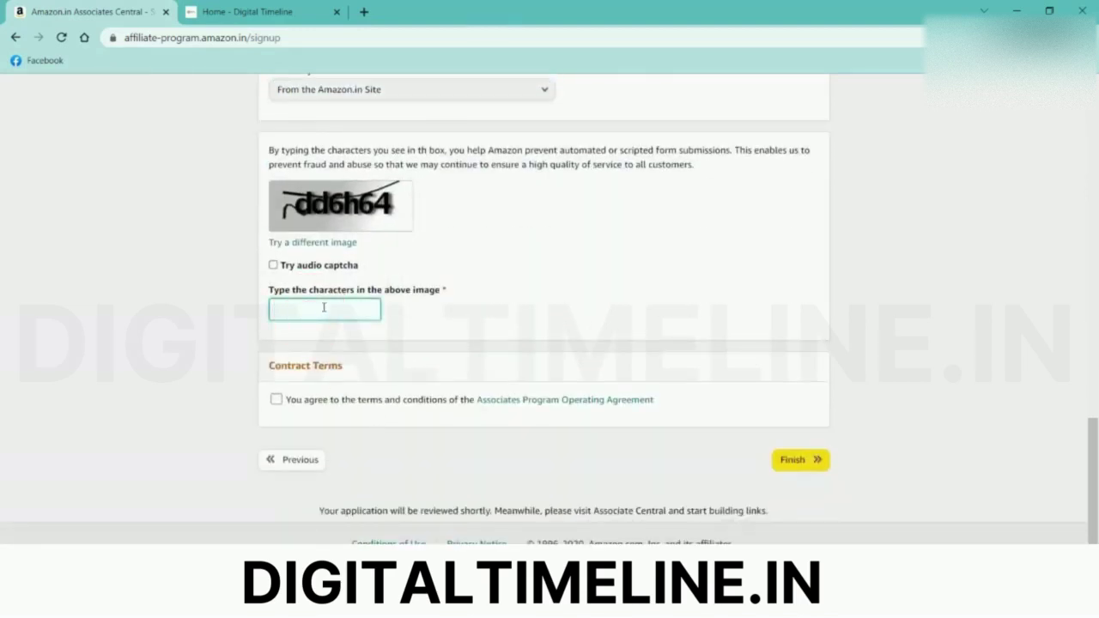
type("DD6H6")
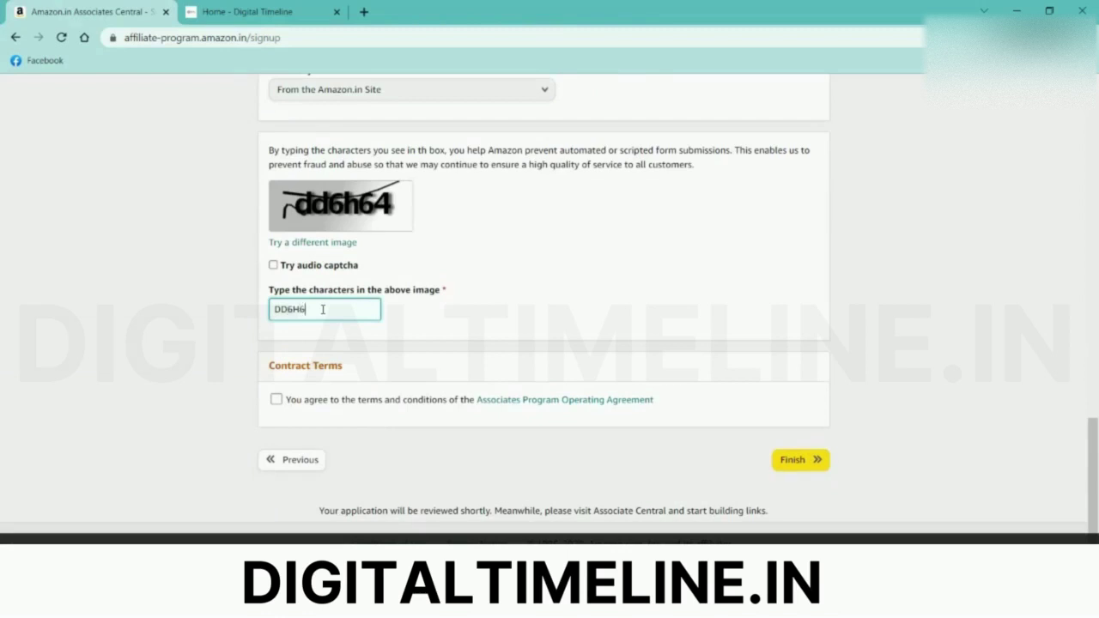
key("Return")
scroll(407, 300, "down", 10)
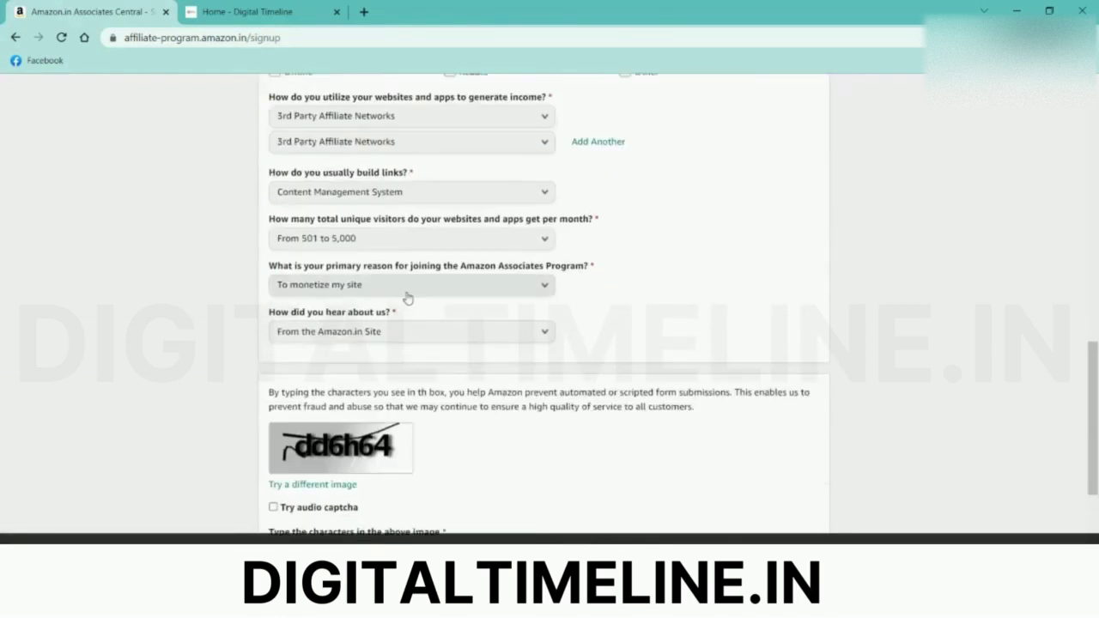
left_click(343, 294)
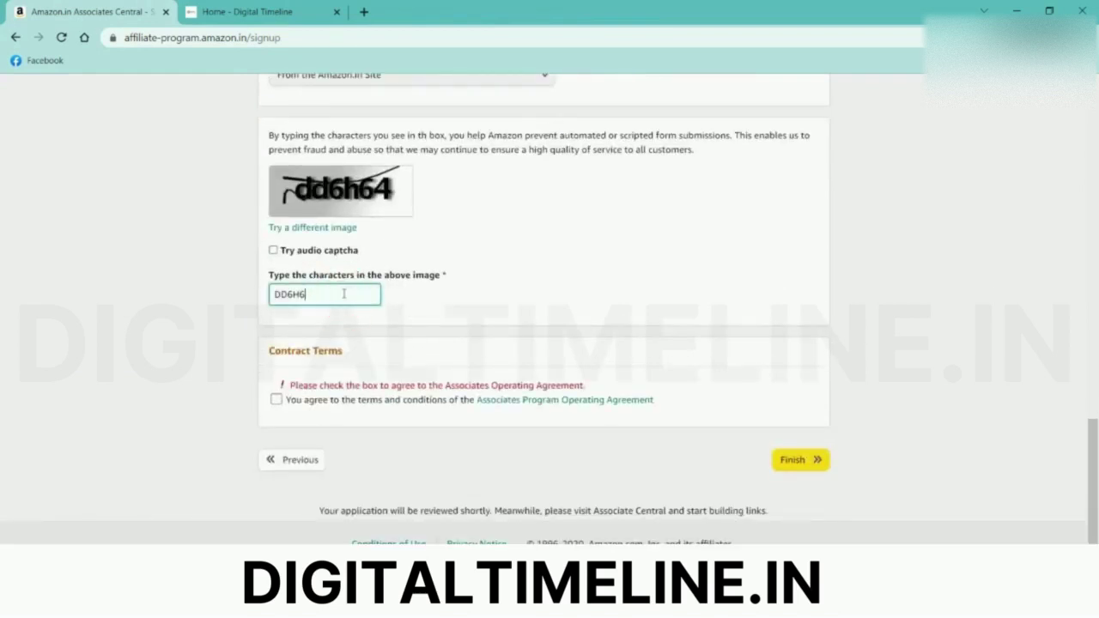
type("4")
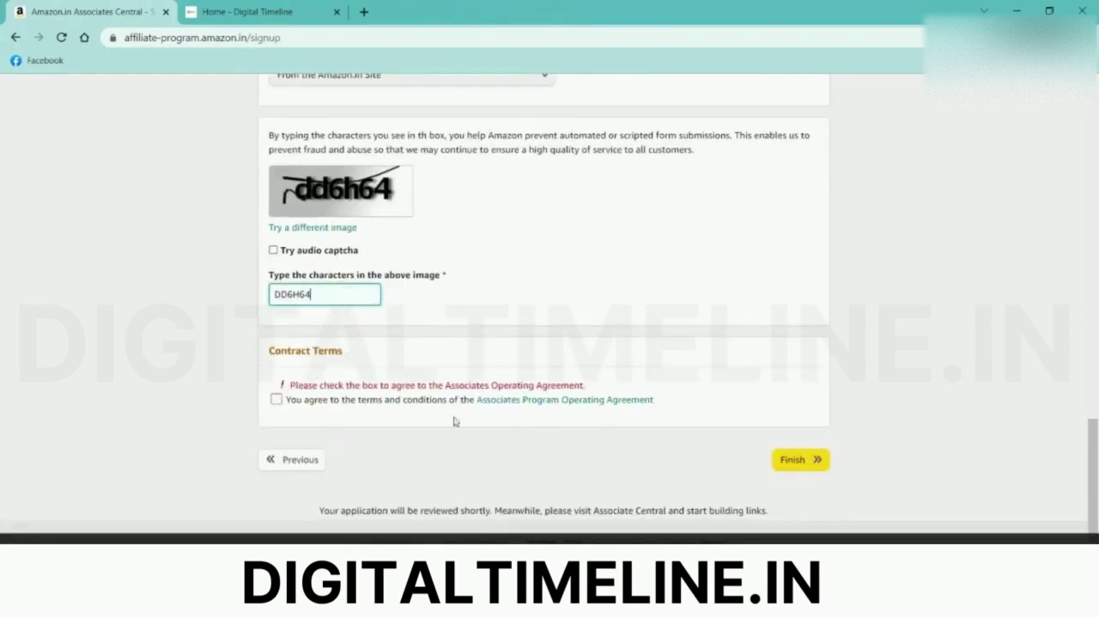
left_click(276, 400)
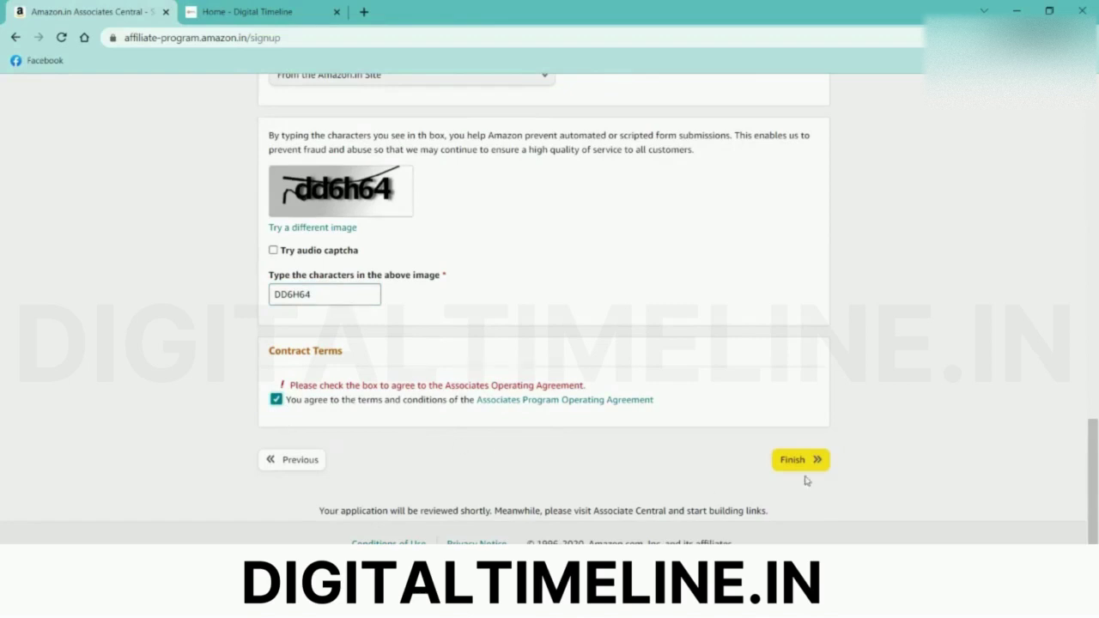
scroll(806, 481, "up", 10)
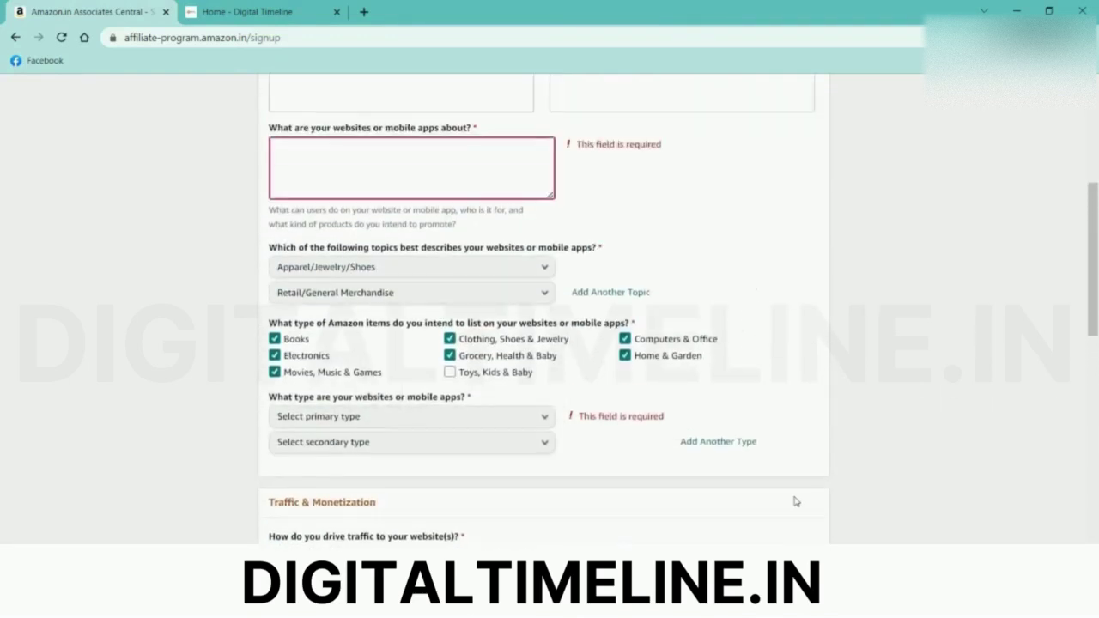
scroll(795, 501, "up", 4)
left_click(428, 451)
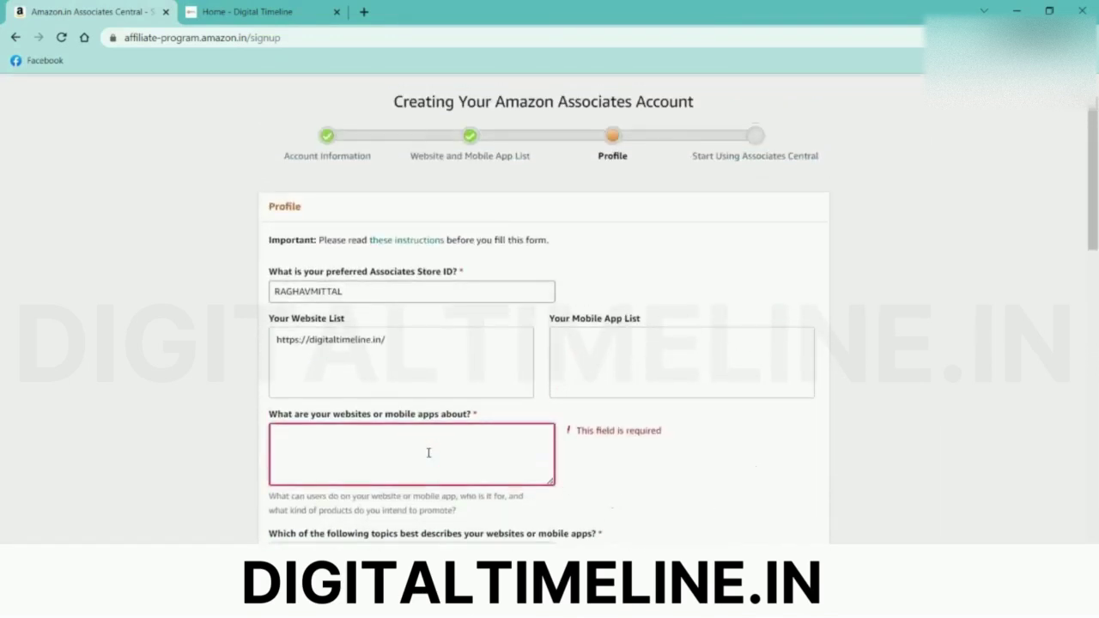
left_click(266, 10)
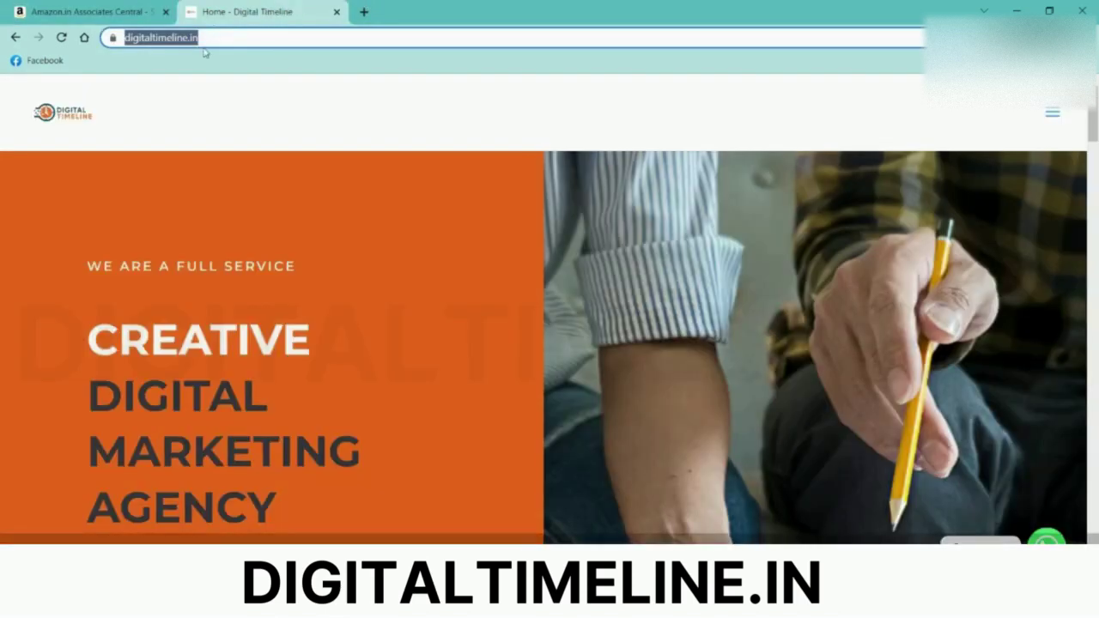
left_click(21, 7)
left_click(373, 446)
type("https://digitaltimeline.in/")
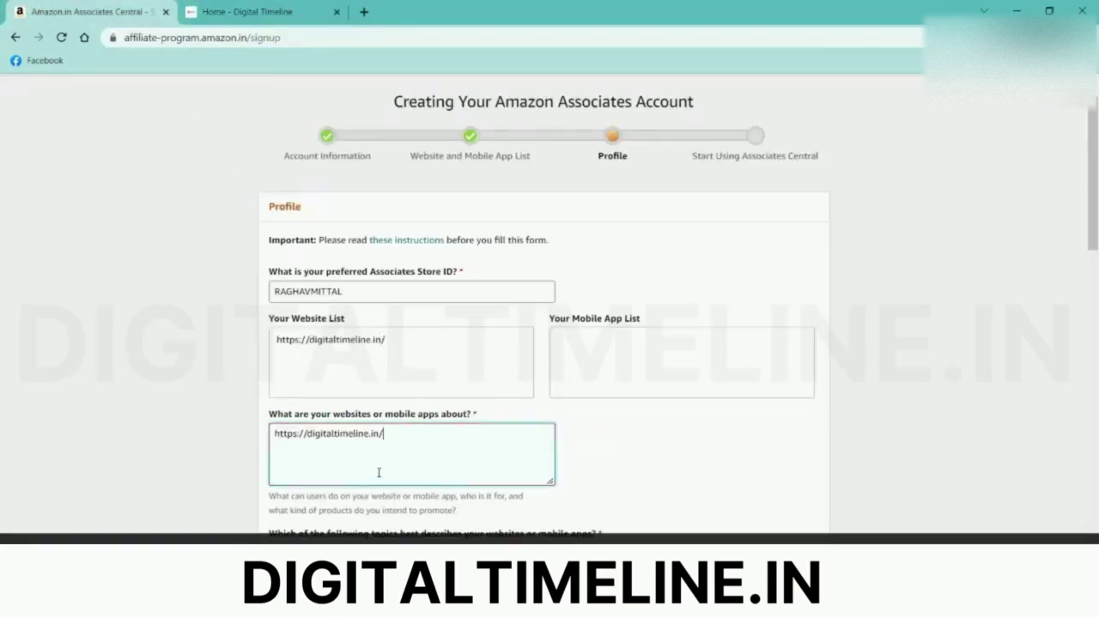
Set both the primary and the secondary type of the website to Blog
scroll(437, 425, "down", 2)
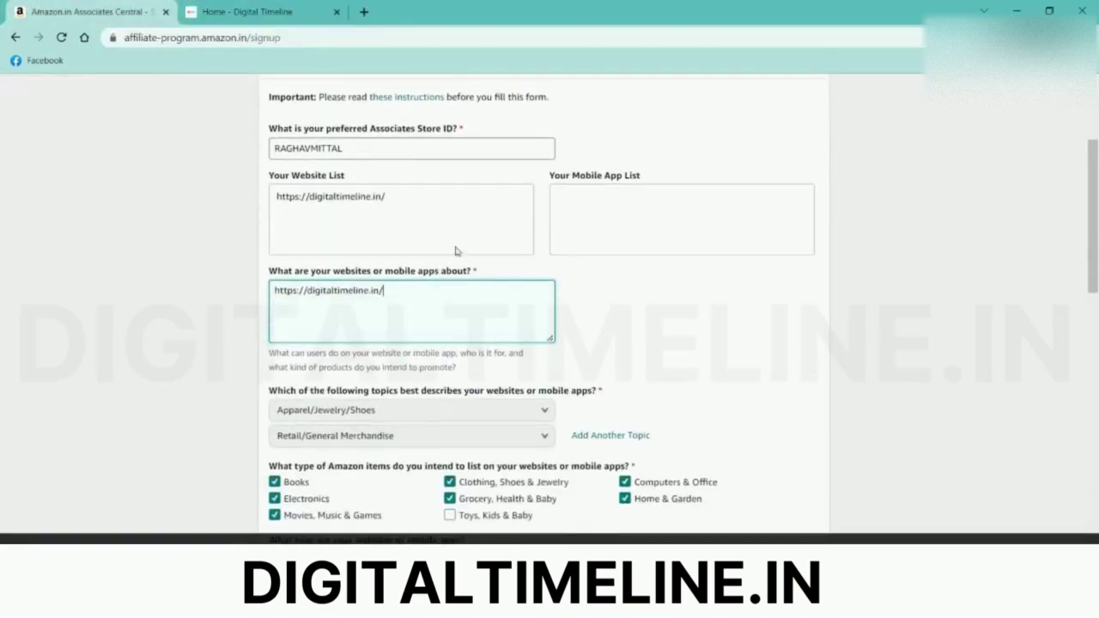
scroll(485, 261, "down", 5)
scroll(495, 248, "up", 1)
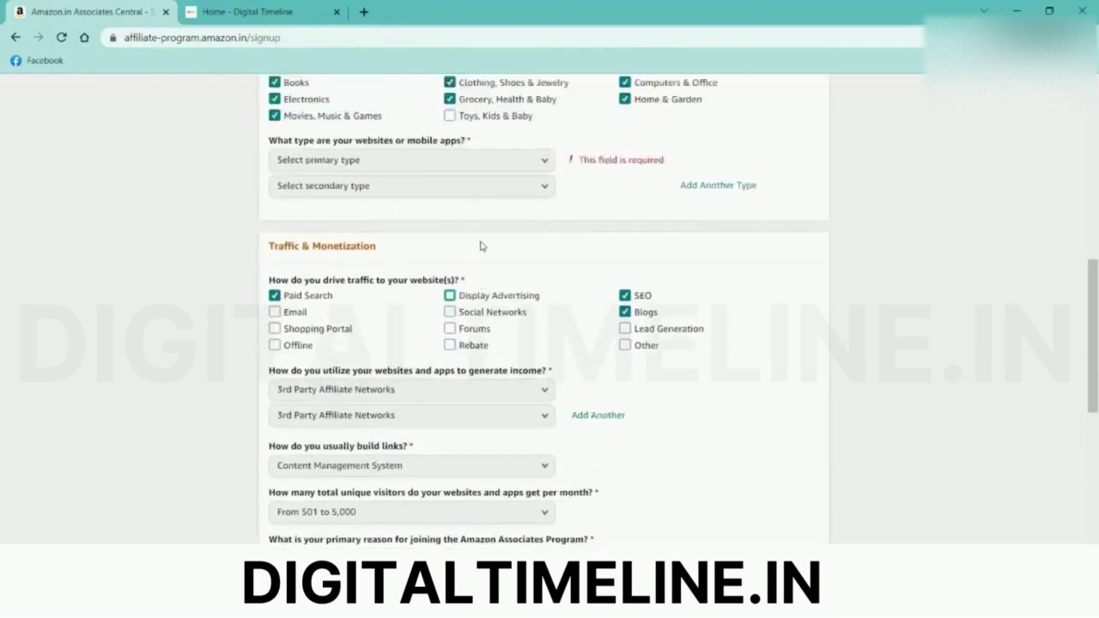
left_click(436, 211)
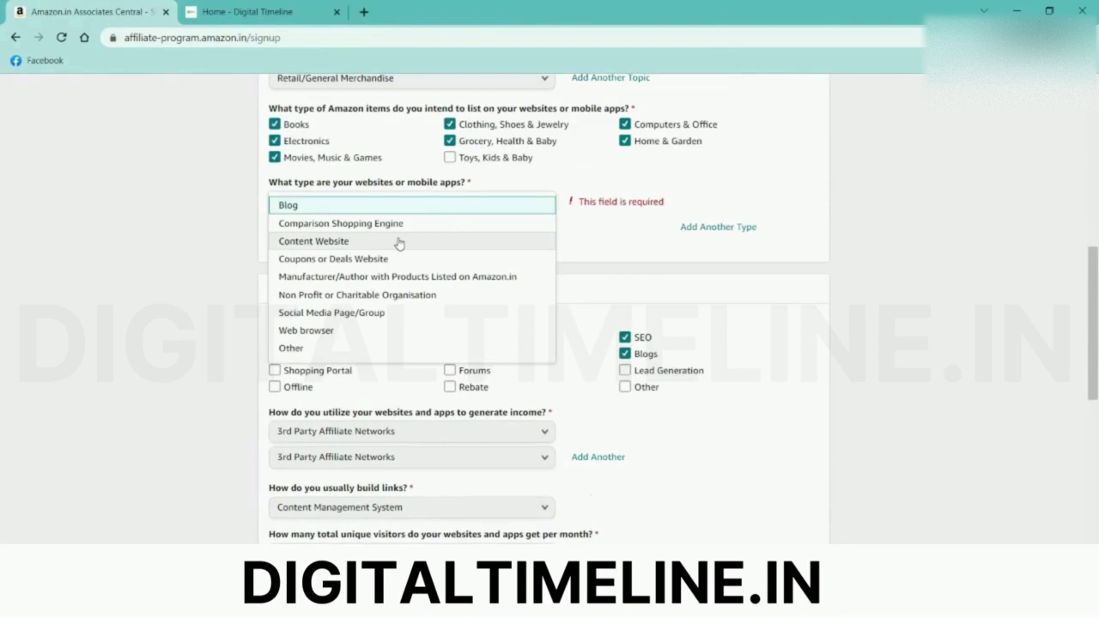
left_click(386, 315)
left_click(340, 229)
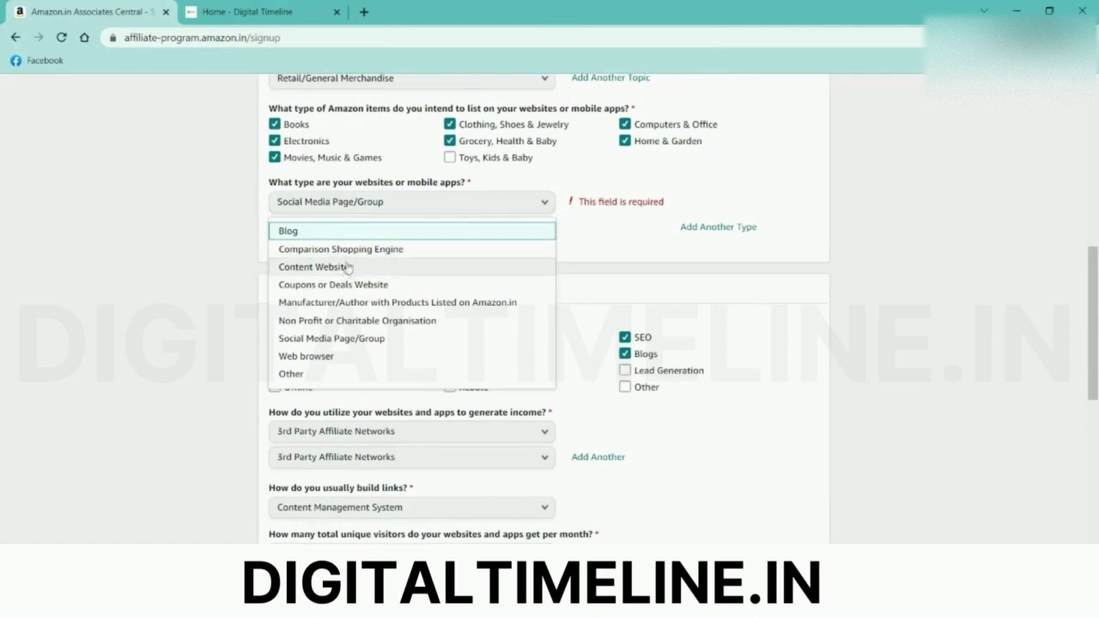
left_click(344, 226)
left_click(319, 231)
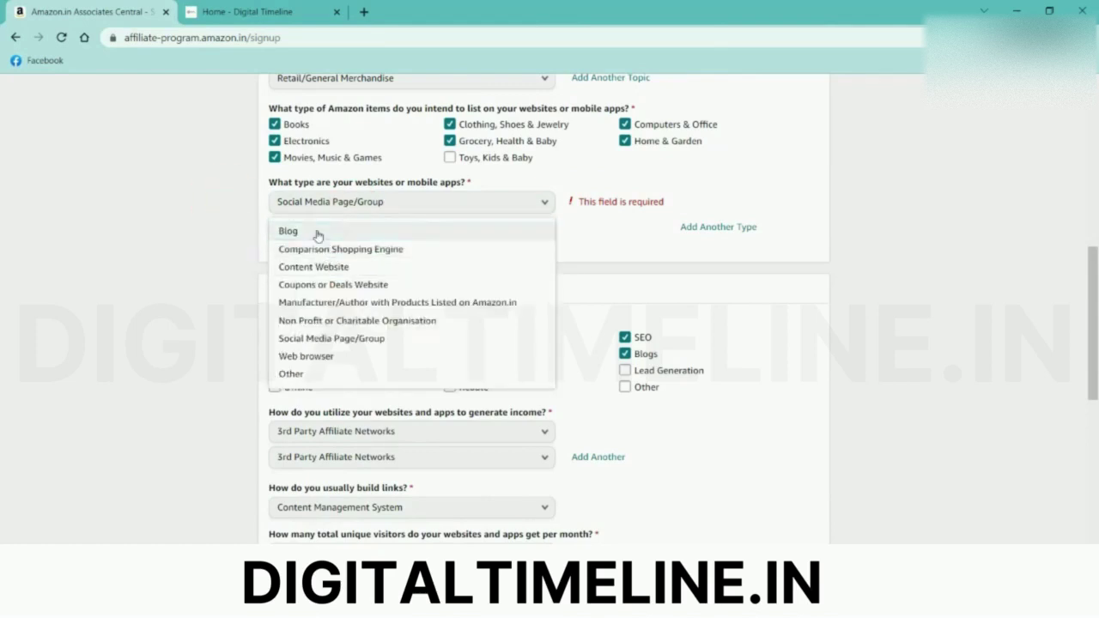
left_click(318, 232)
left_click(341, 204)
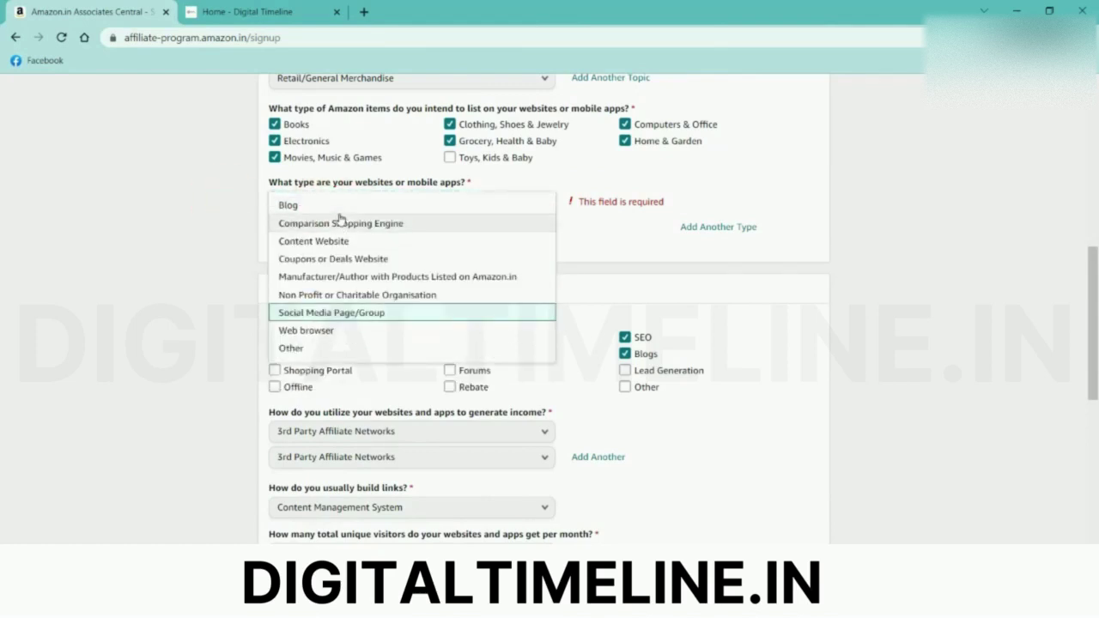
left_click(306, 207)
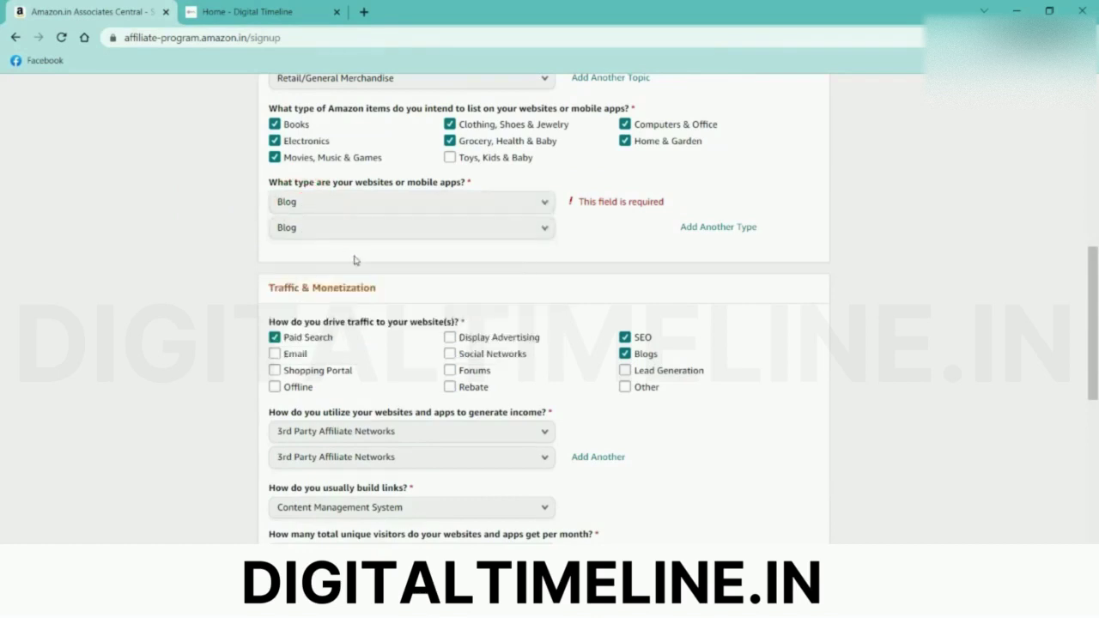
Submit the completed Profile form and choose to enter the payment and tax information now
scroll(353, 260, "down", 6)
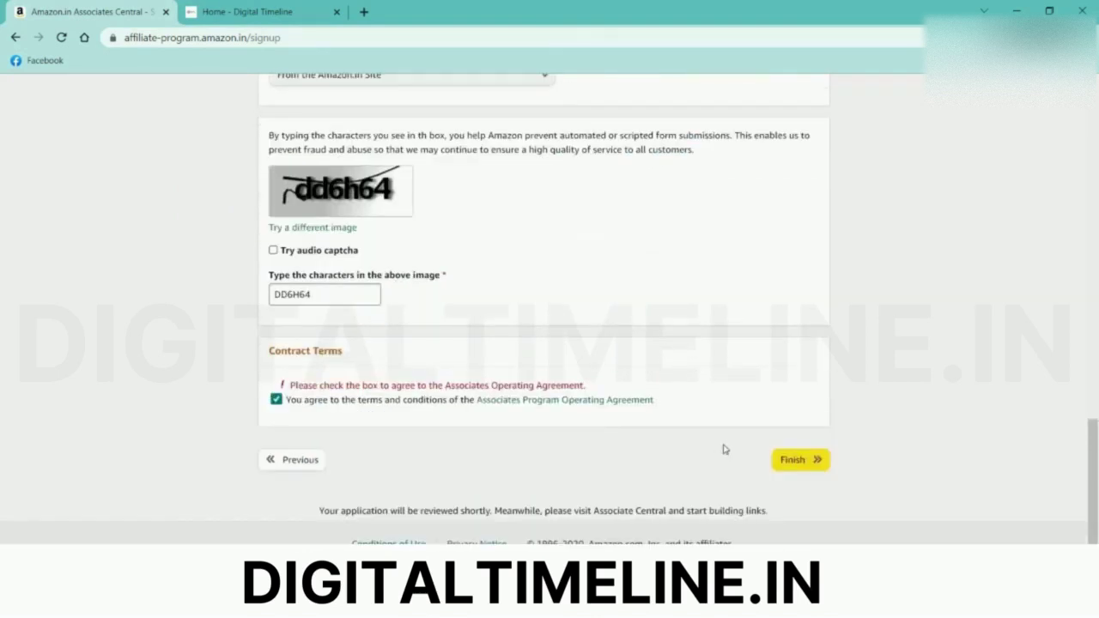
left_click(790, 459)
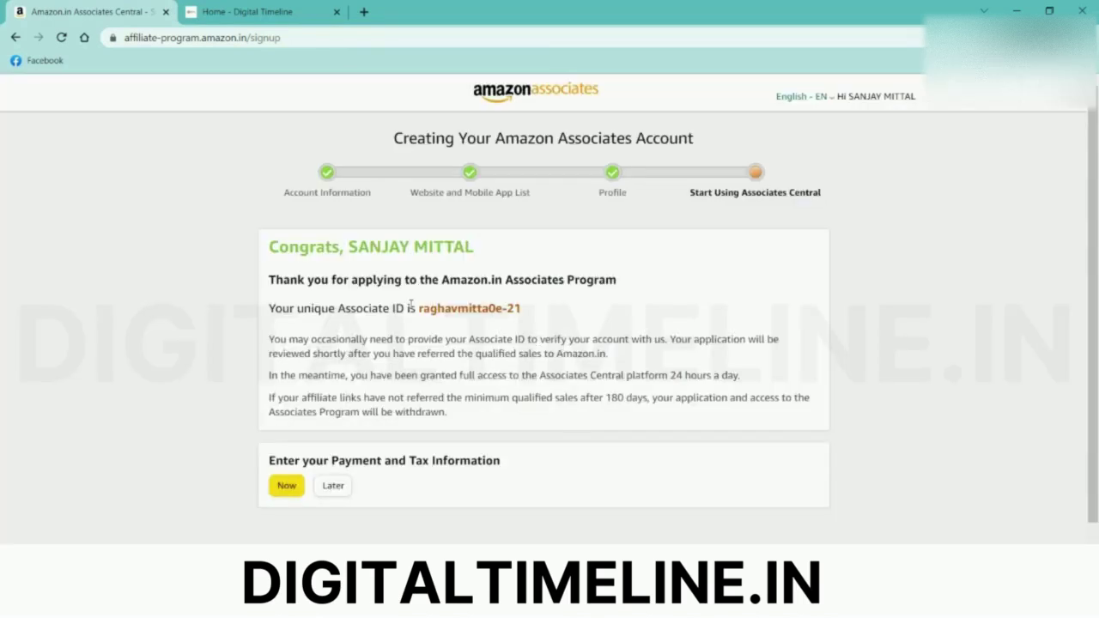
left_click_drag(416, 308, 522, 302)
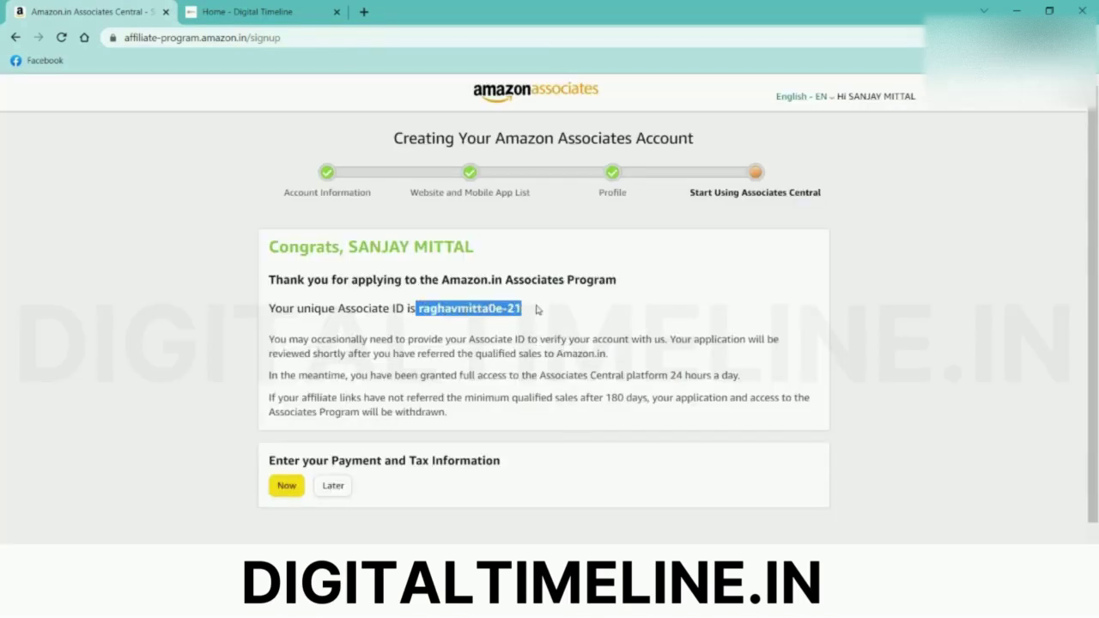
left_click(287, 489)
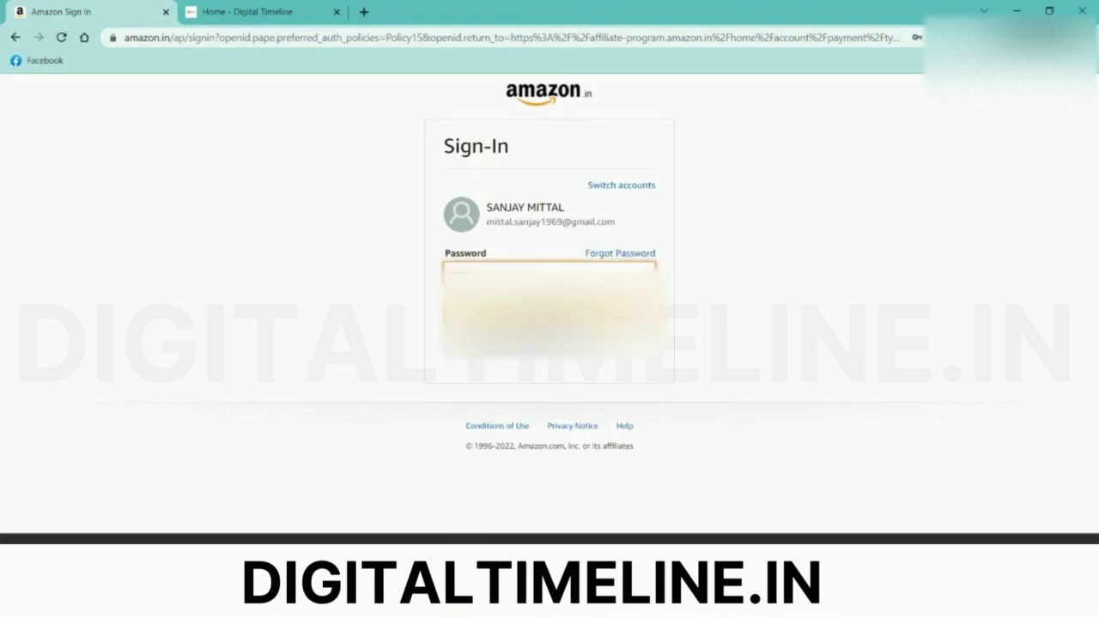
Try to sign in to the existing Amazon account by entering the account password
type("*********")
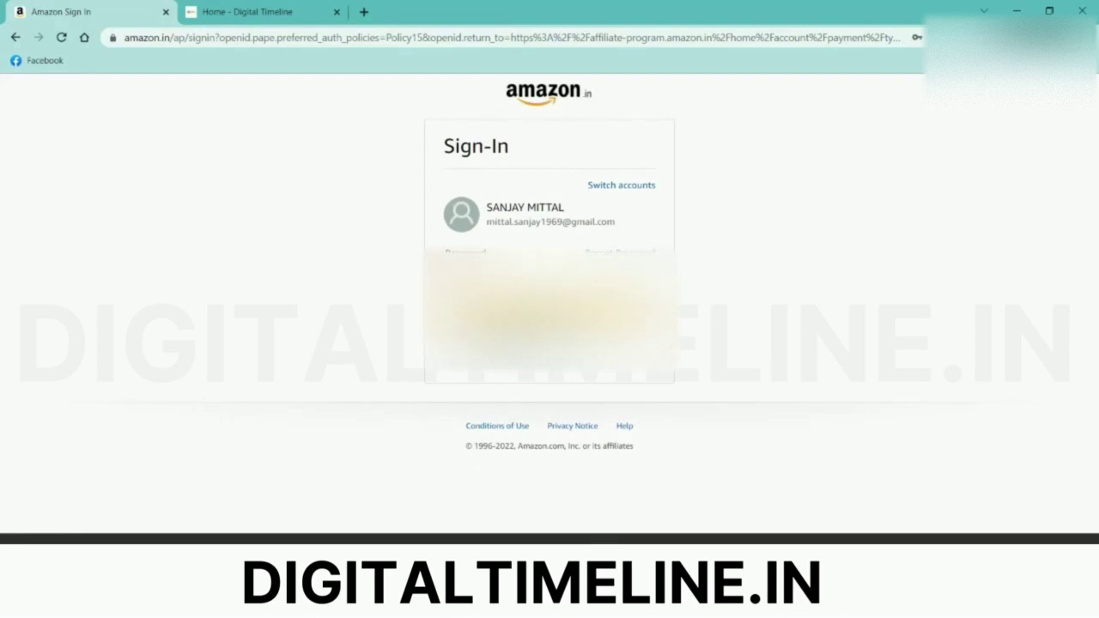
left_click(542, 314)
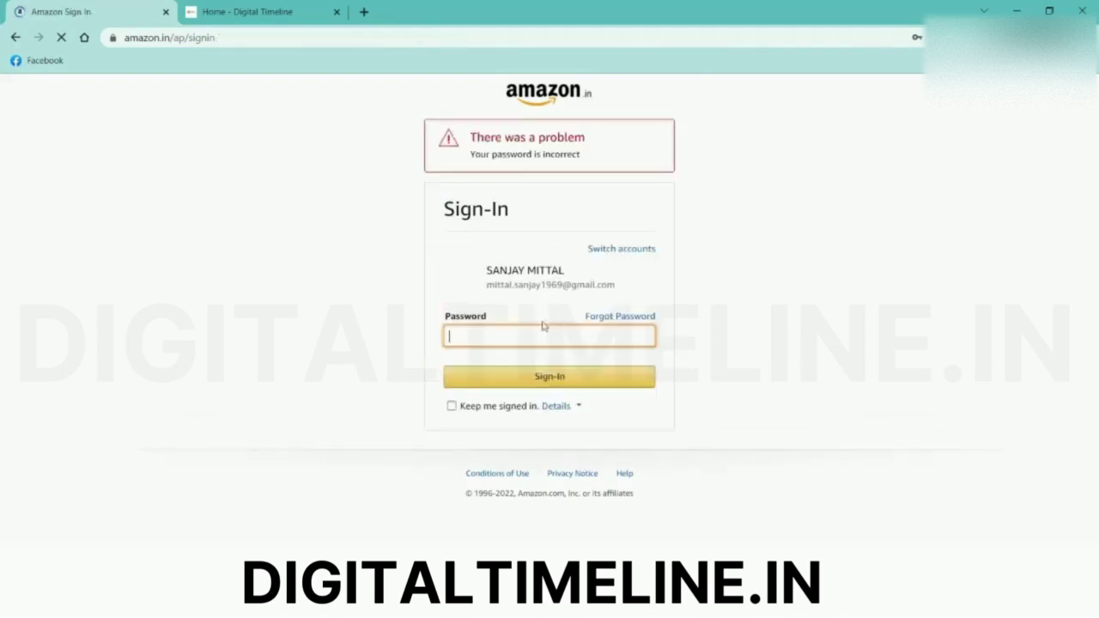
type("•")
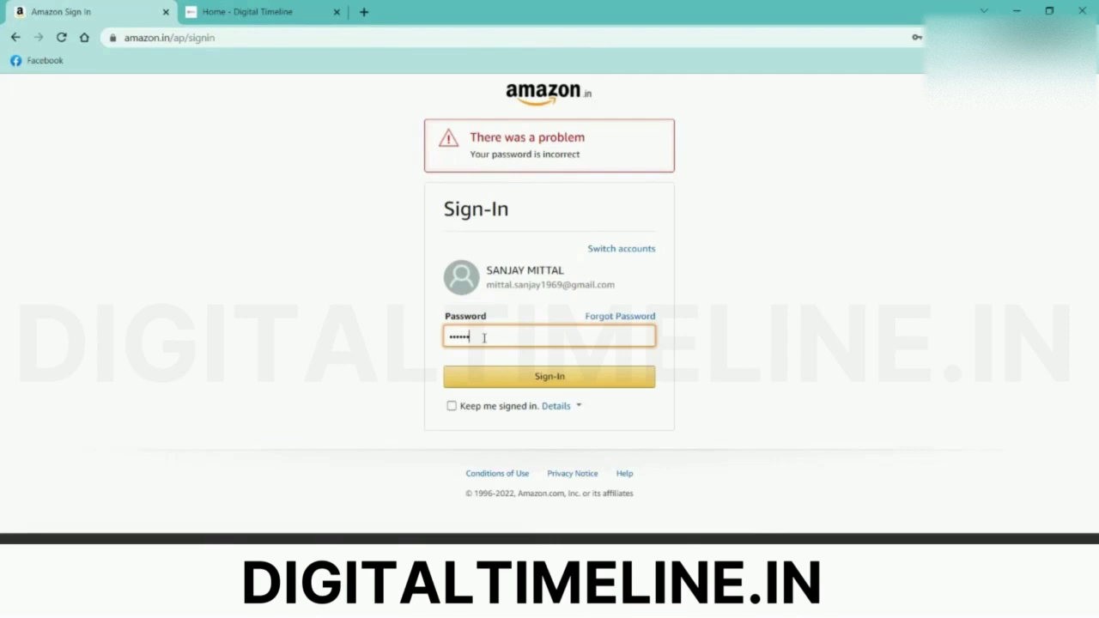
key("ctrl+a")
type("••")
left_click(565, 382)
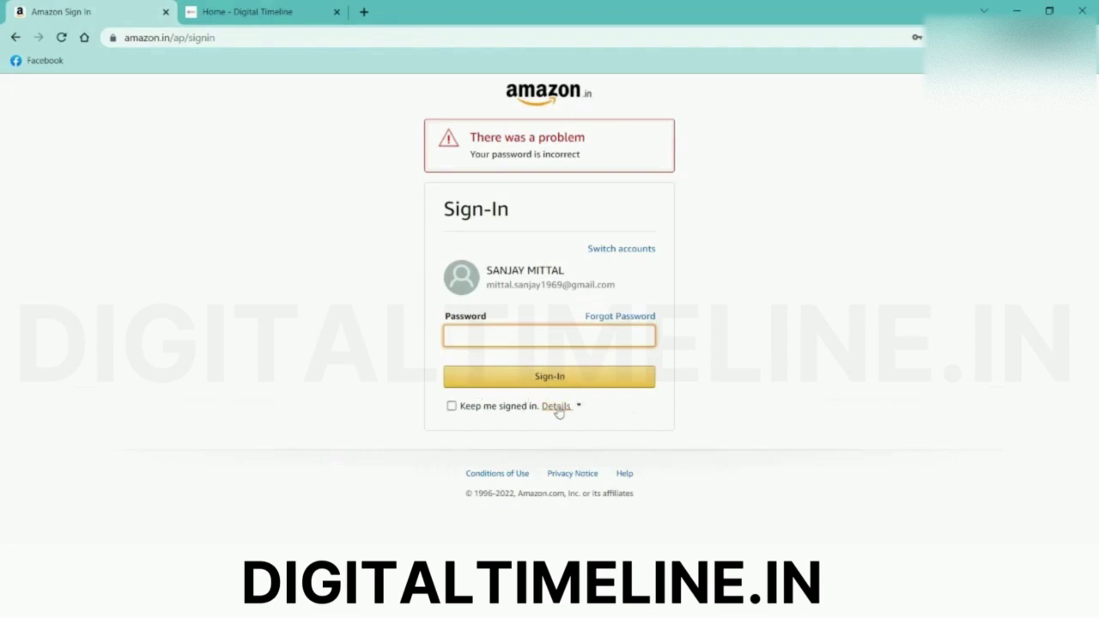
left_click(515, 340)
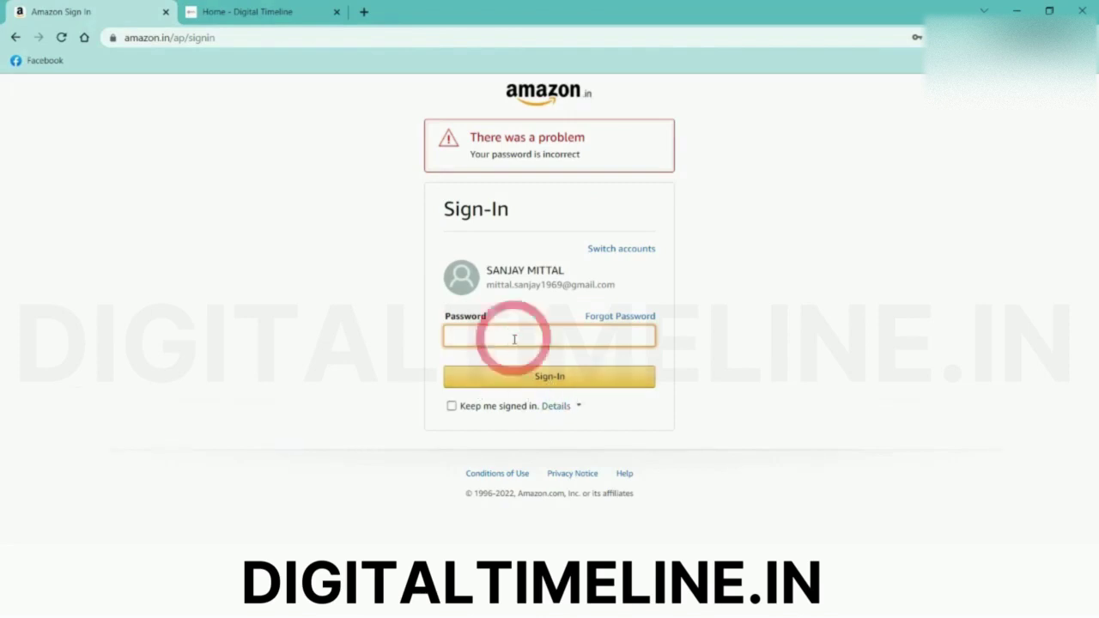
type("•••••")
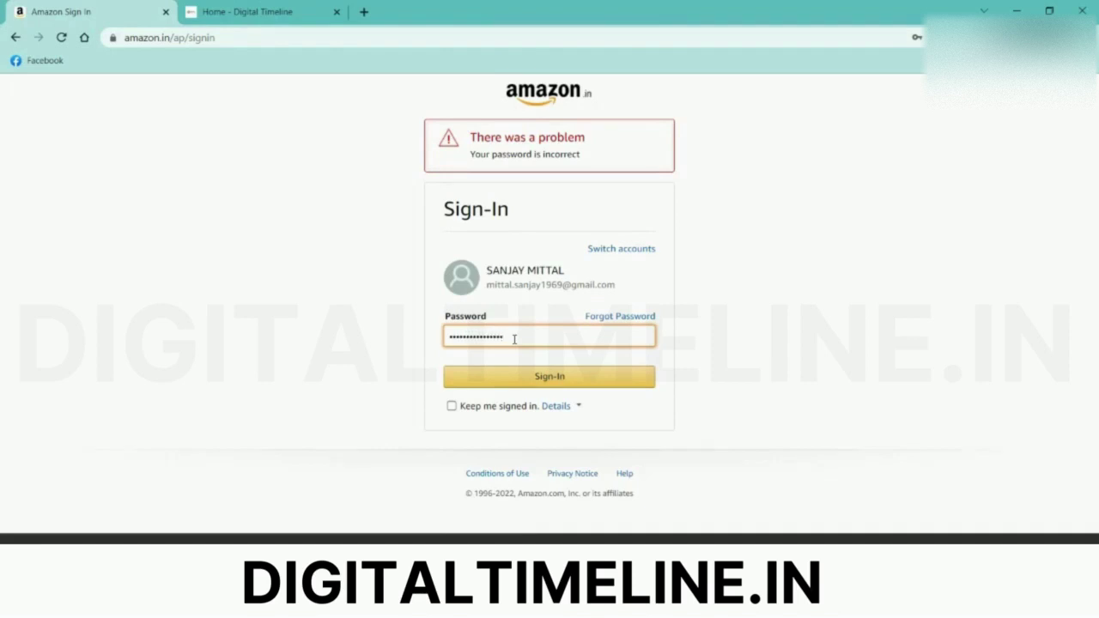
key("Return")
type("••••")
key("Return")
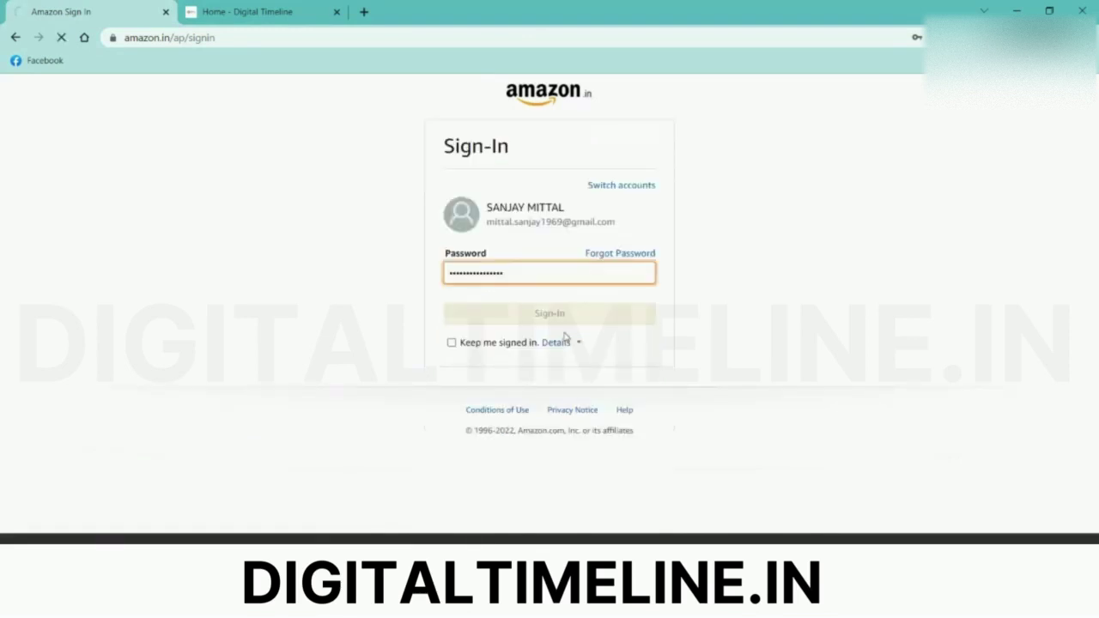
Open password assistance for the forgotten account password
left_click(638, 316)
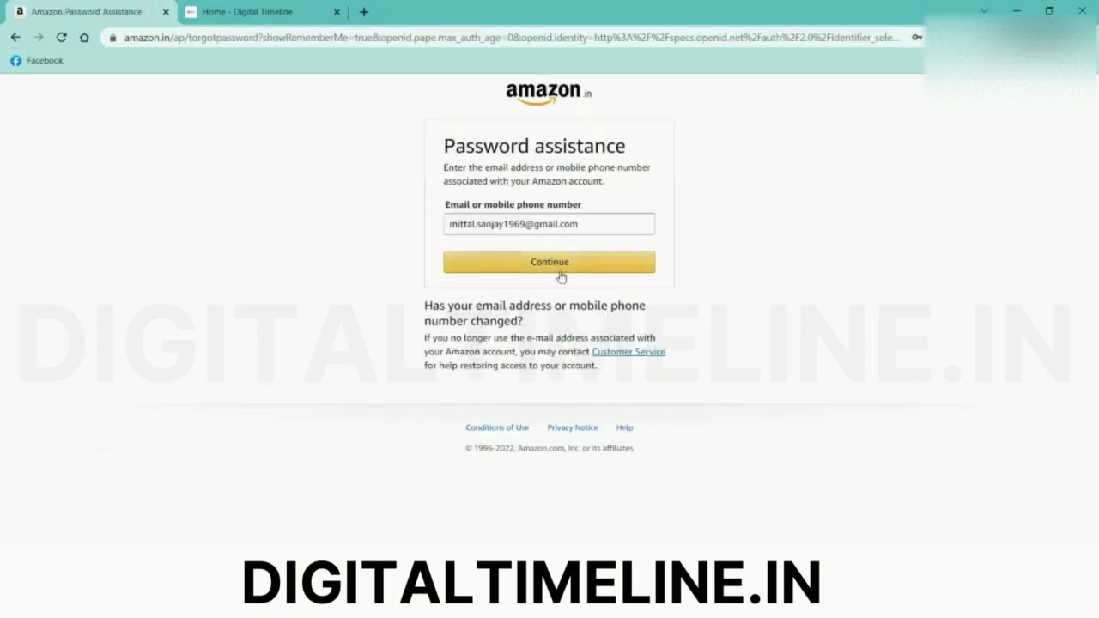
left_click(944, 37)
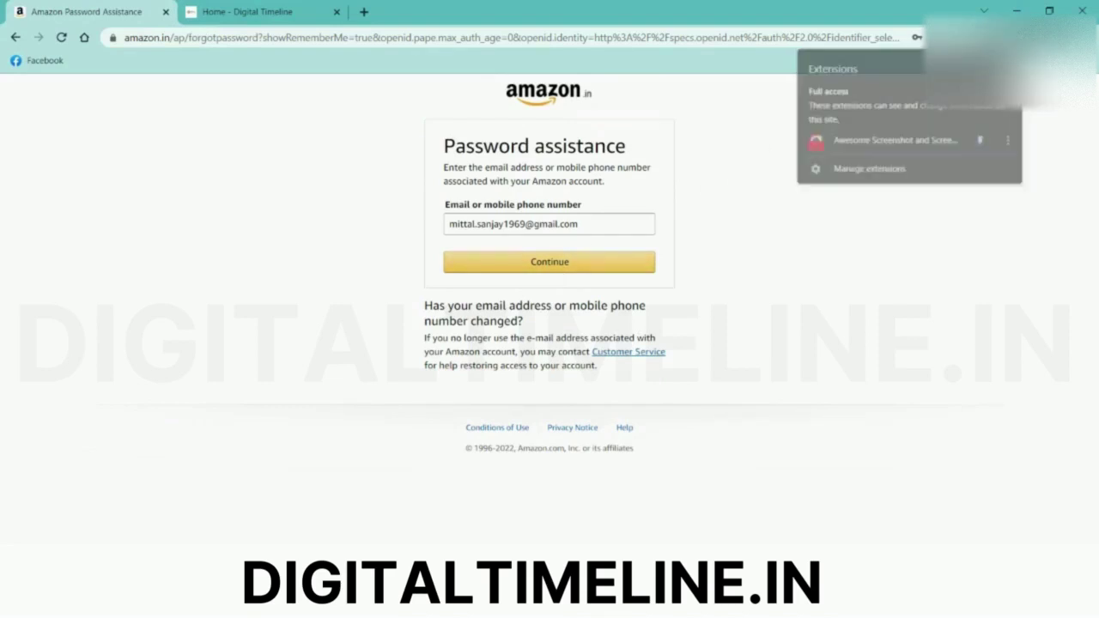
left_click(867, 140)
left_click(850, 187)
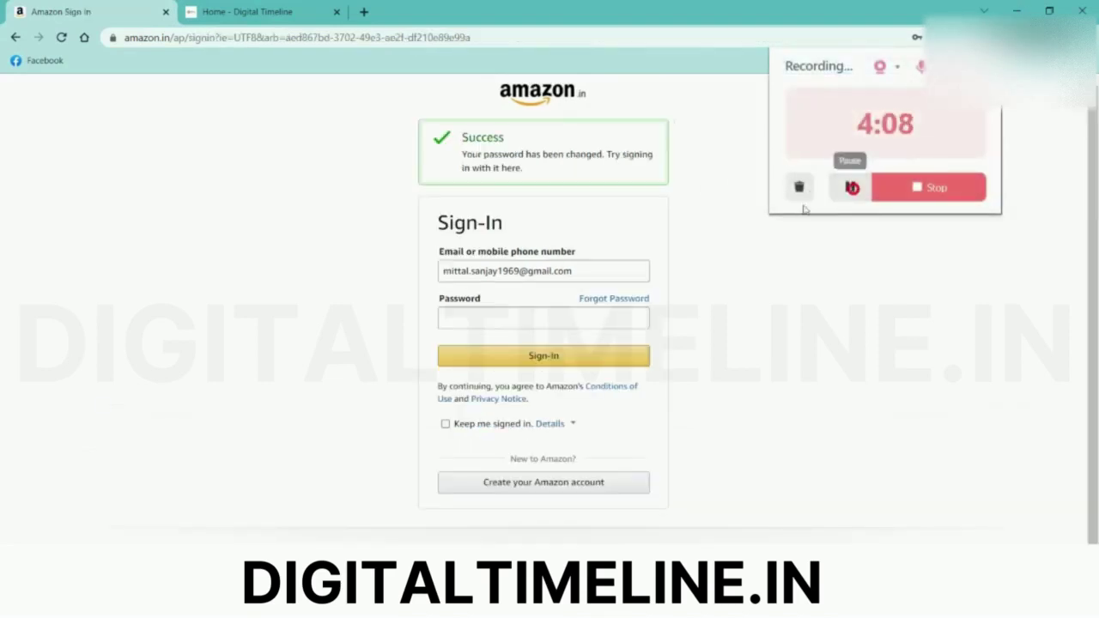
Enter the changed account password and sign in to the Amazon account
left_click(488, 318)
type("•••••")
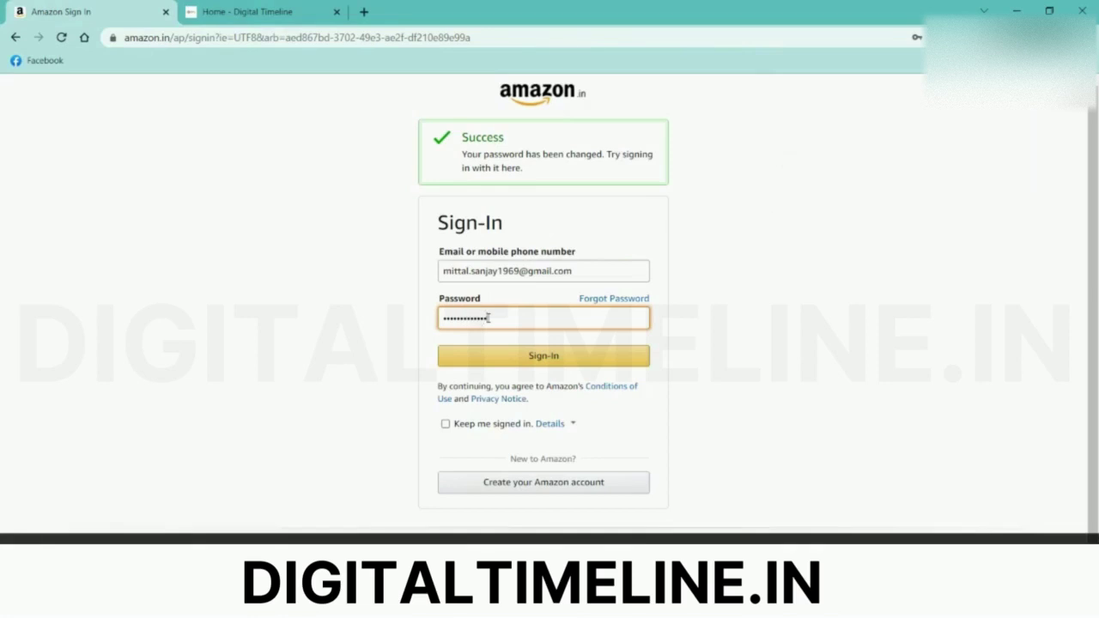
left_click(536, 357)
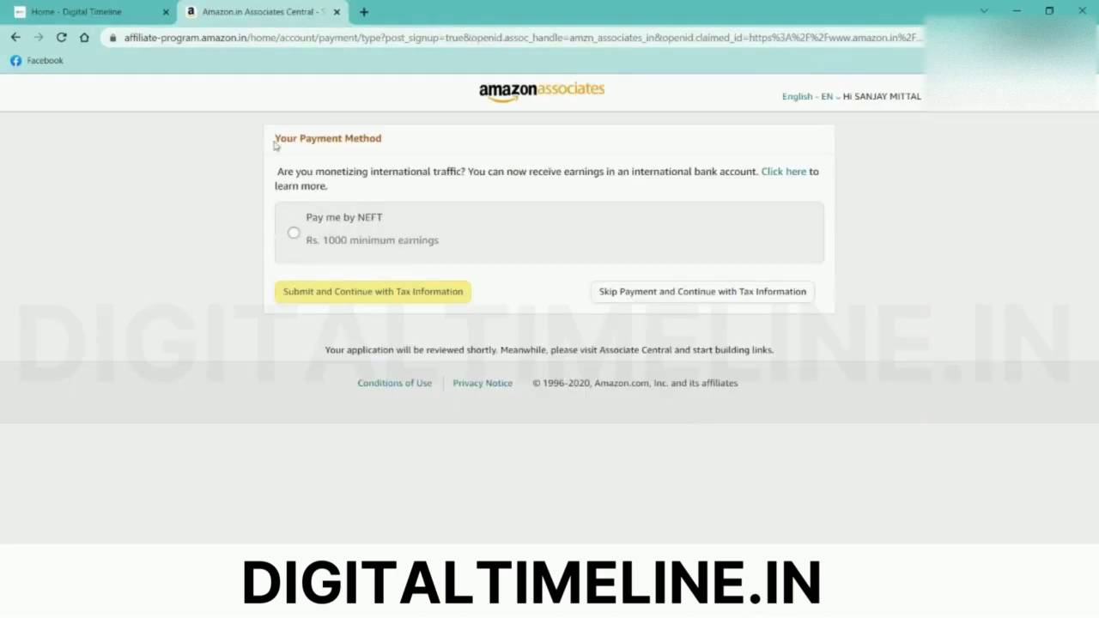
Read the international earnings notice and select Pay me by NEFT as the payment method
left_click_drag(275, 144, 351, 137)
left_click(395, 135)
left_click_drag(280, 170, 348, 186)
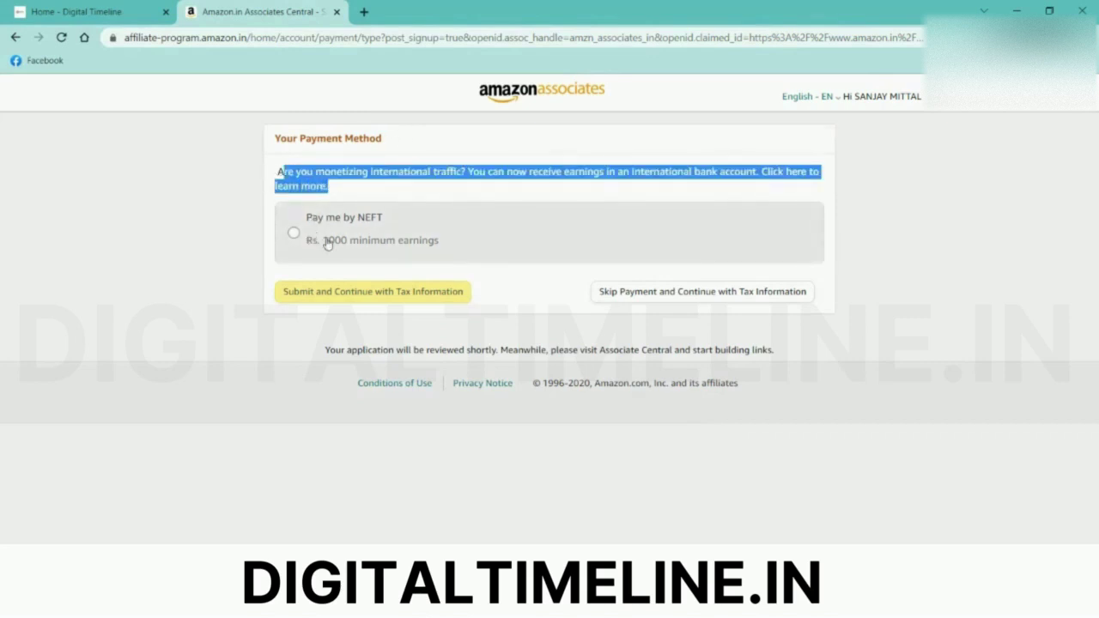
left_click(427, 245)
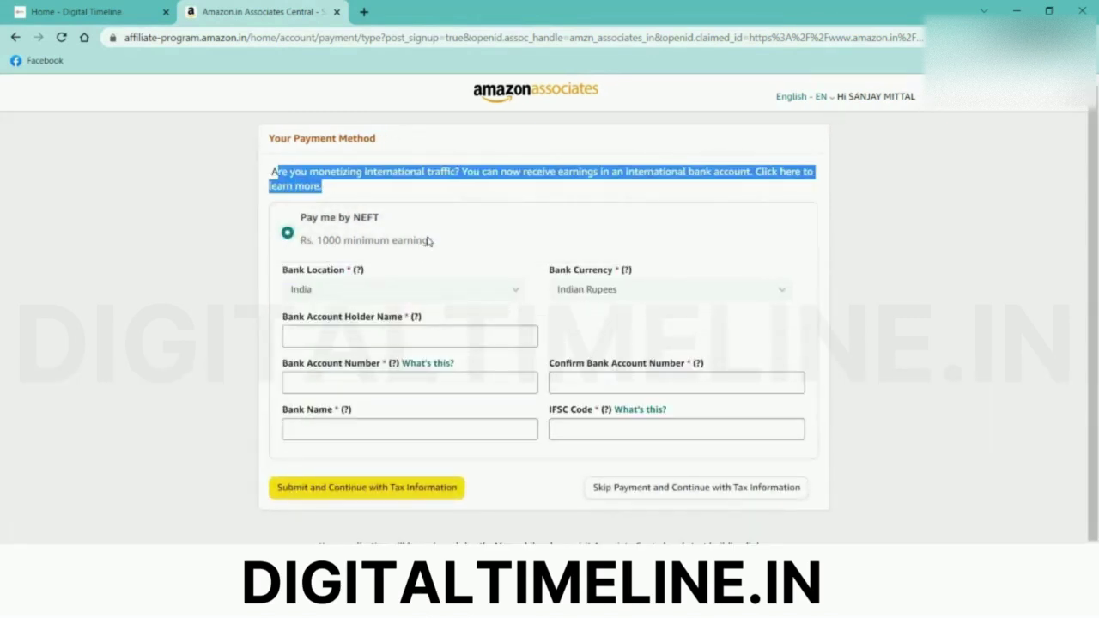